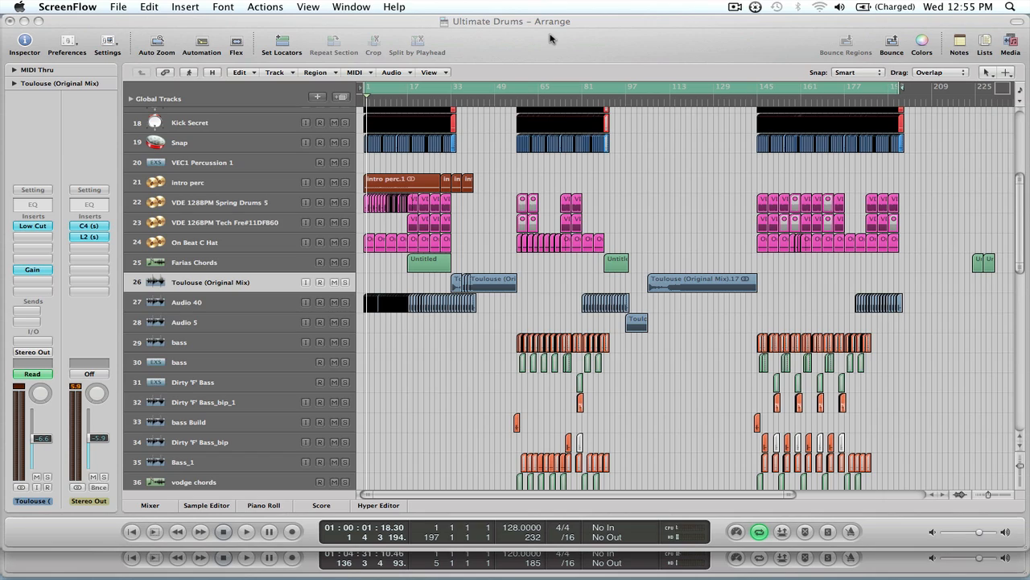
# Step: Switch to the Untitled arrangement window and bring the whole Toulouse (Original Mix) waveform into view from bar 1
pyautogui.hotkey('ctrl', 'Up')
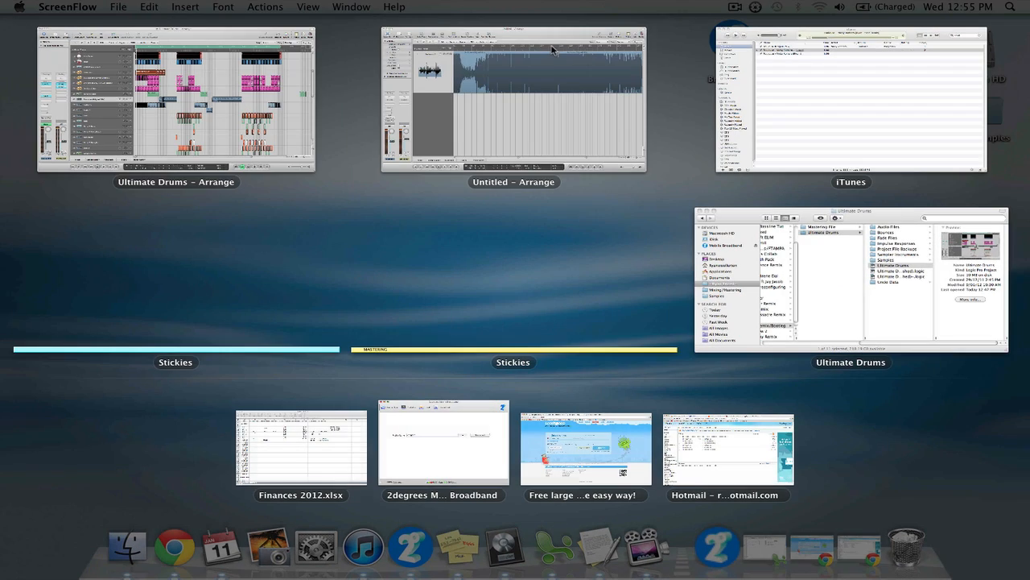
pyautogui.click(506, 127)
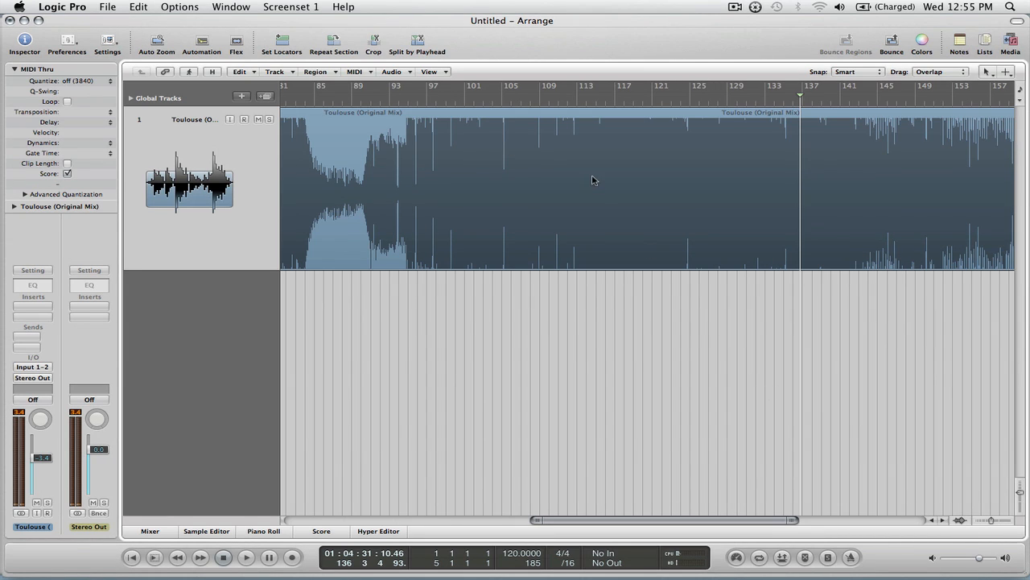
pyautogui.click(982, 521)
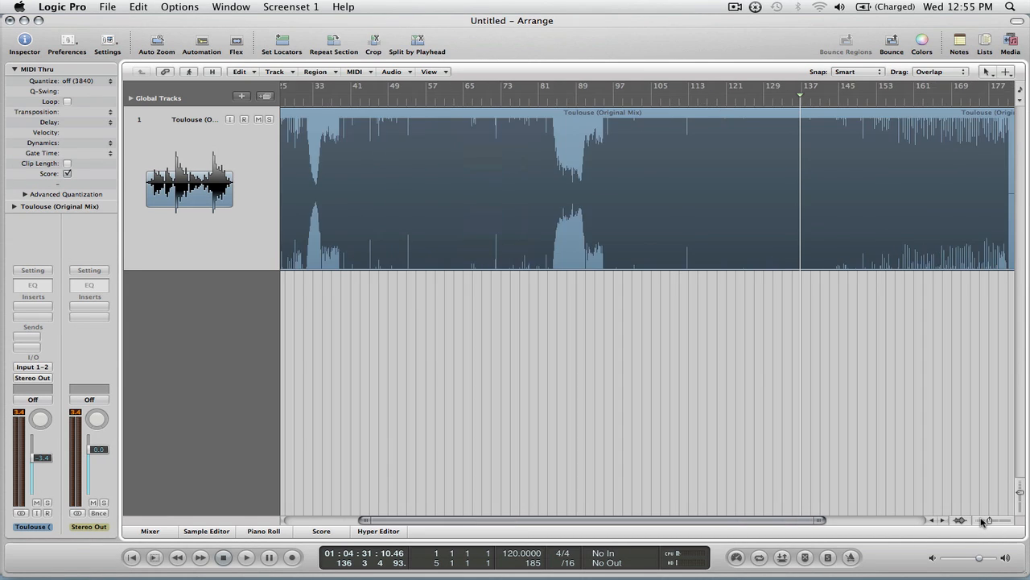
pyautogui.click(982, 522)
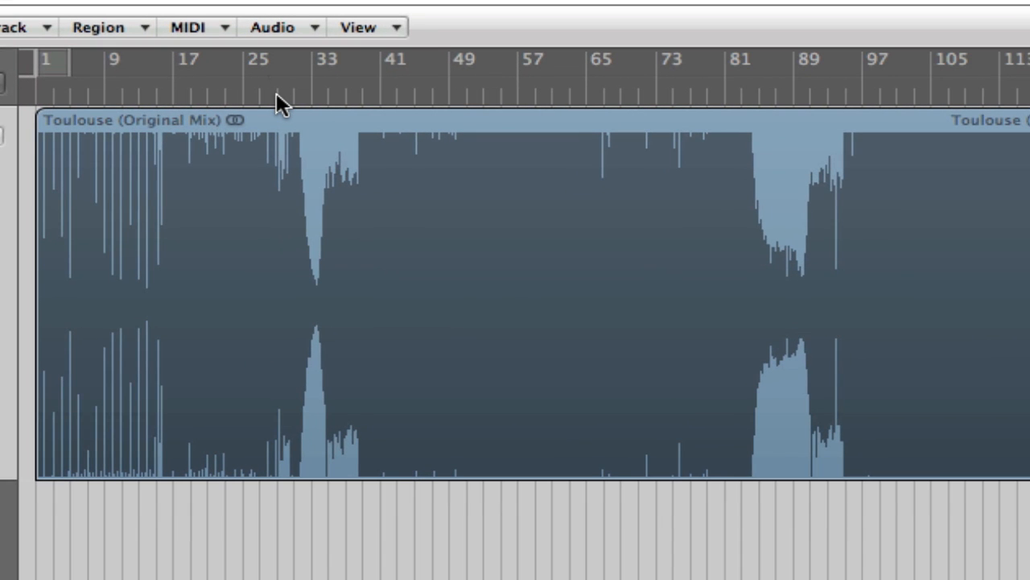
# Step: Move the playhead to about bar 29 and bar 49, and set a cycle range from about bar 55 to bar 83
pyautogui.click(276, 92)
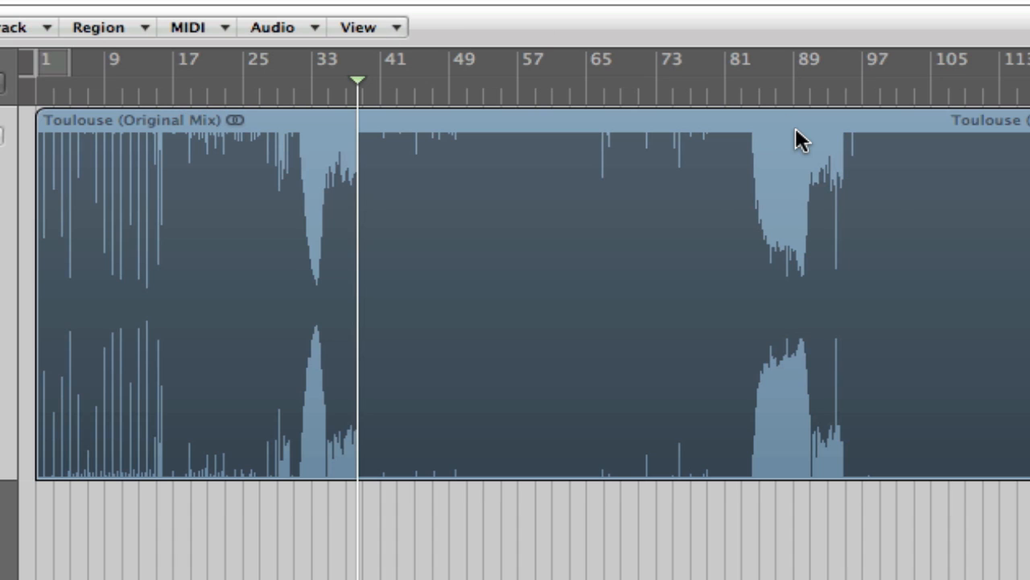
pyautogui.click(447, 88)
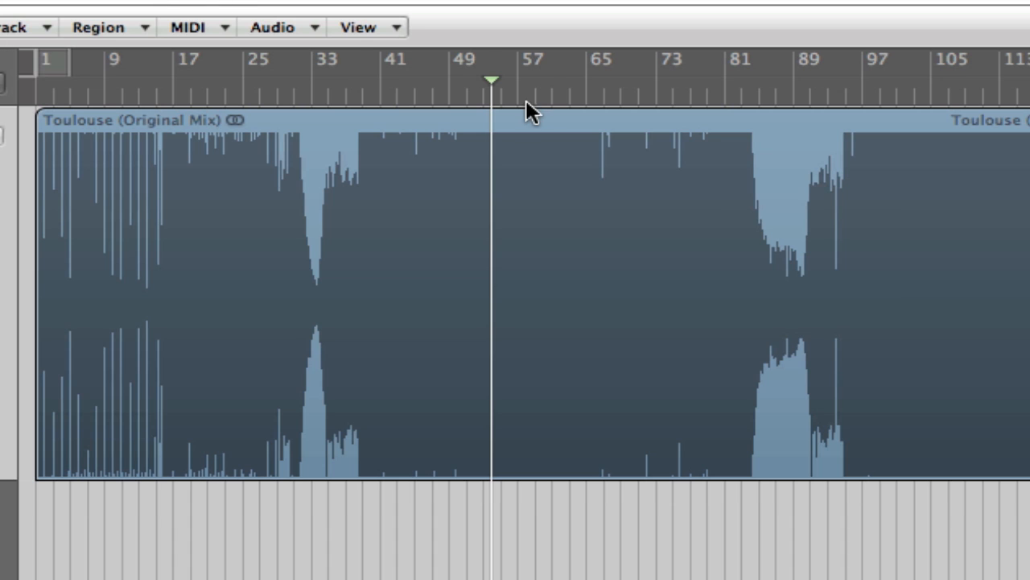
pyautogui.moveTo(492, 87); pyautogui.dragTo(741, 69)
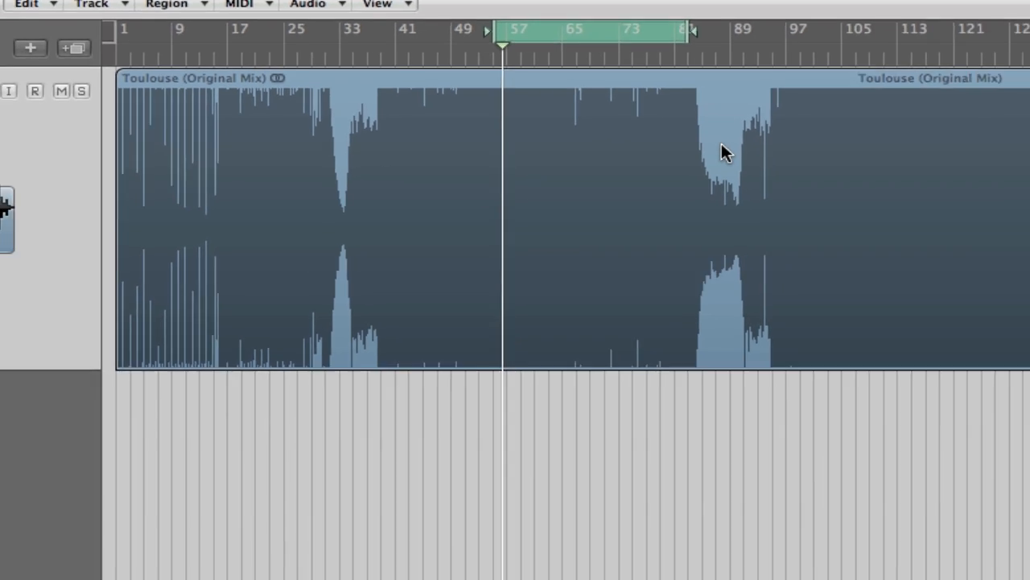
# Step: Switch to the Ultimate Drums arrangement and solo the Toulouse (Original Mix) track, focusing on its regions from bar 33
pyautogui.press('F3')
pyautogui.click(159, 15)
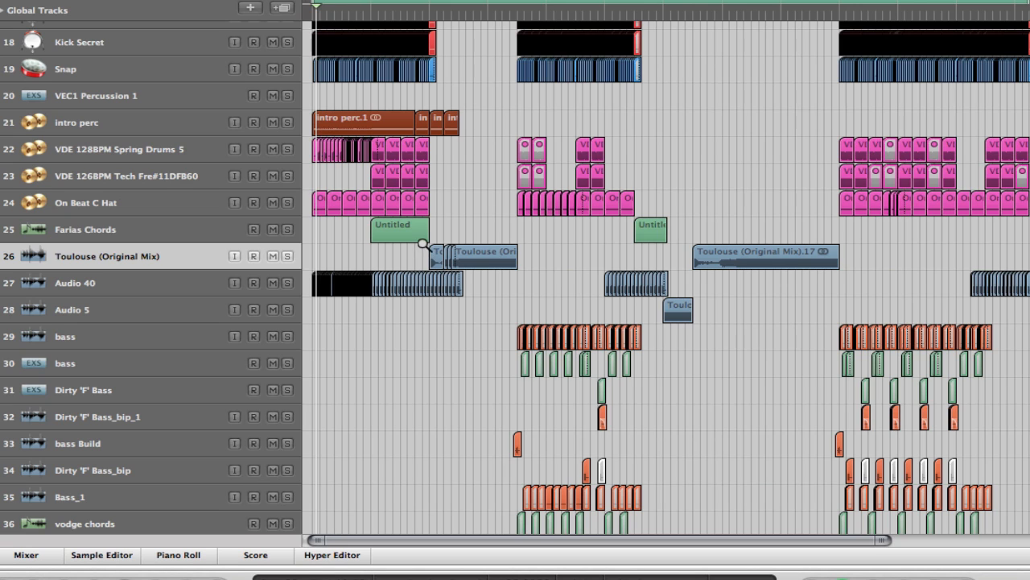
pyautogui.moveTo(412, 230); pyautogui.dragTo(526, 323)
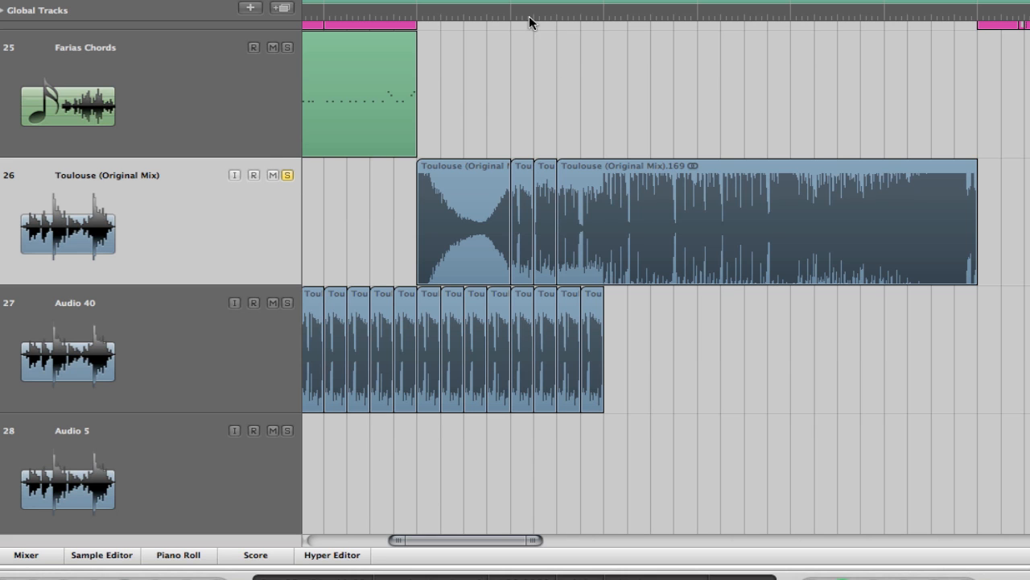
# Step: Set a one-bar cycle range at bar 37, audition the cut Toulouse (Original Mix) region there, and unsolo the track
pyautogui.click(512, 3)
pyautogui.moveTo(515, 2); pyautogui.dragTo(531, 4)
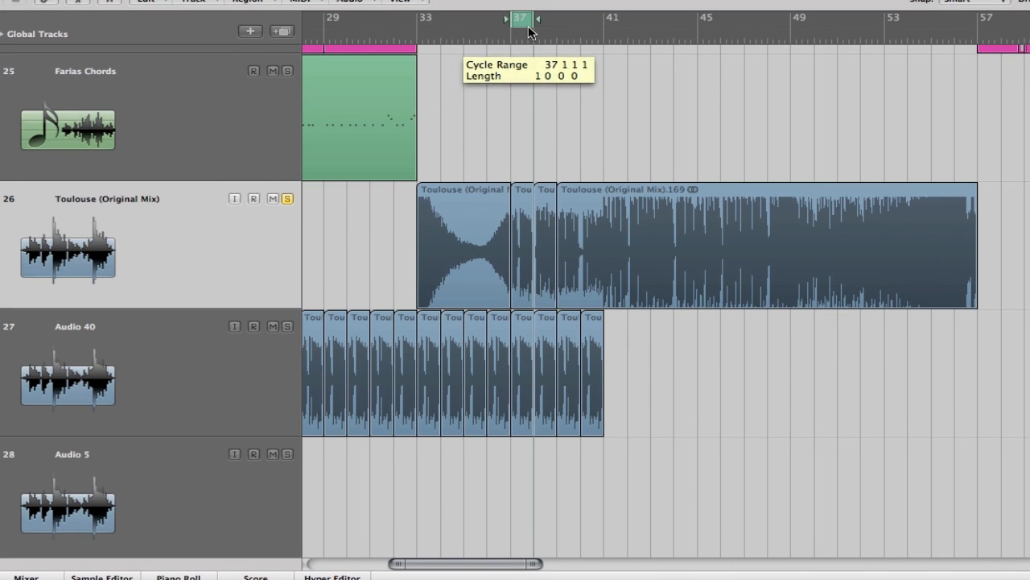
pyautogui.press('space')
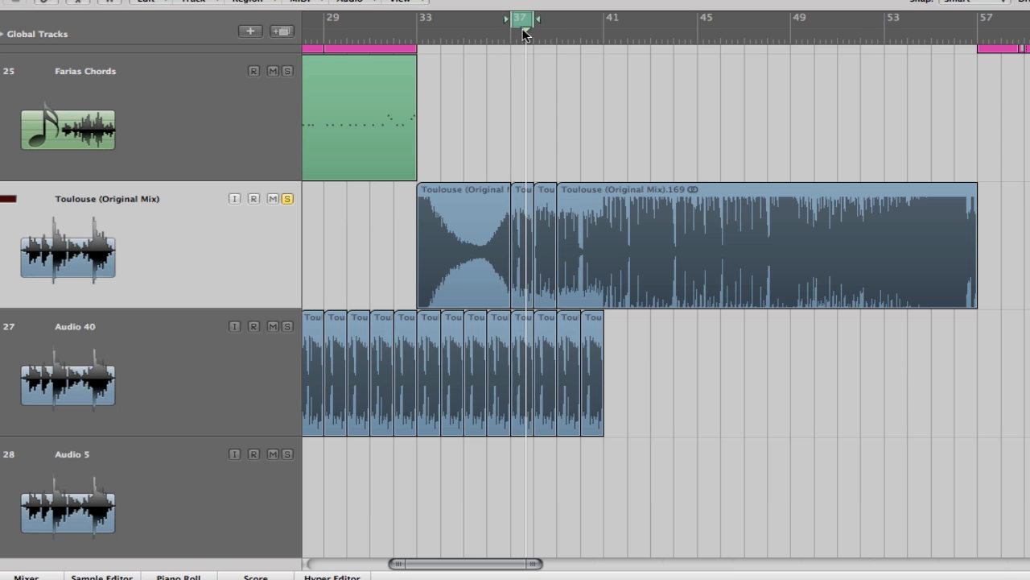
pyautogui.press('space')
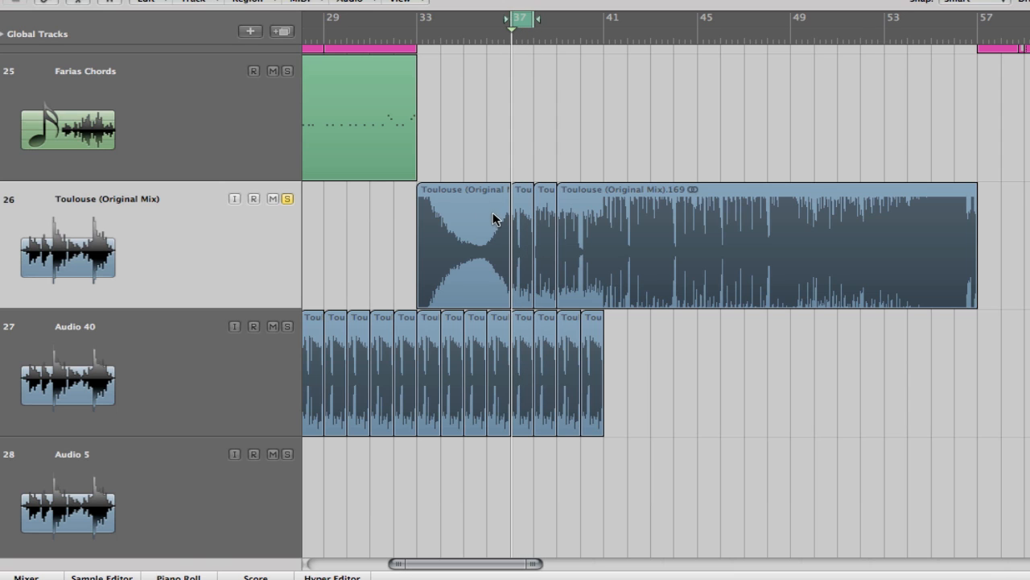
pyautogui.click(288, 199)
# Step: Solo the Audio 40 track and audition its sliced regions from the start of the song and from about bar 5
pyautogui.press('z')
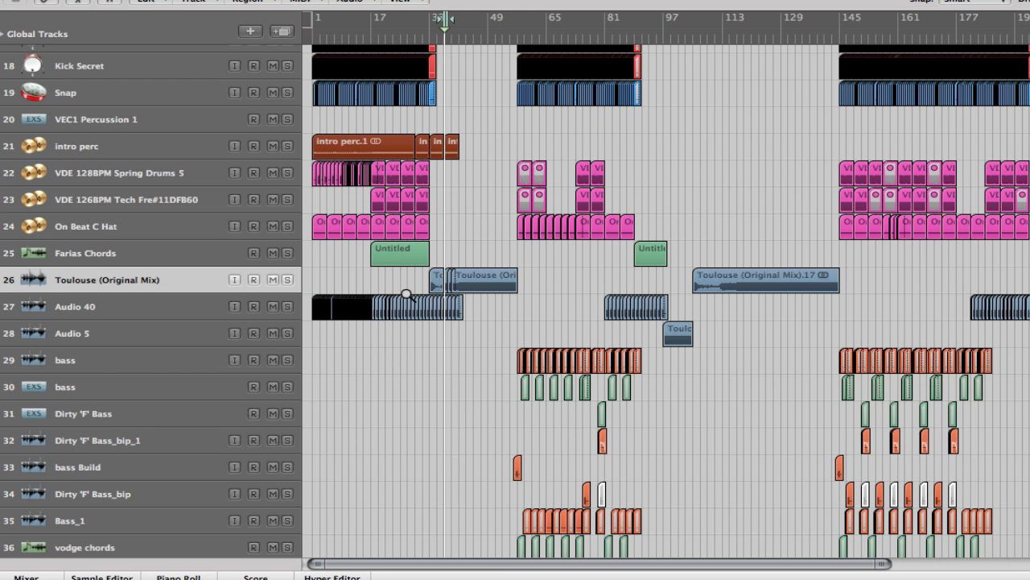
pyautogui.moveTo(437, 288); pyautogui.dragTo(304, 330)
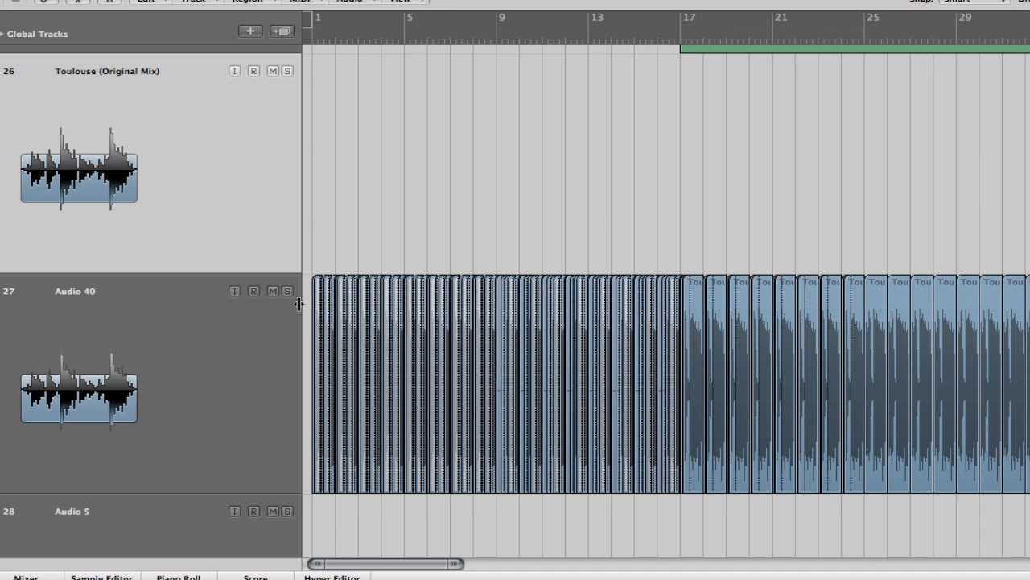
pyautogui.moveTo(310, 278); pyautogui.dragTo(1028, 501)
pyautogui.click(308, 39)
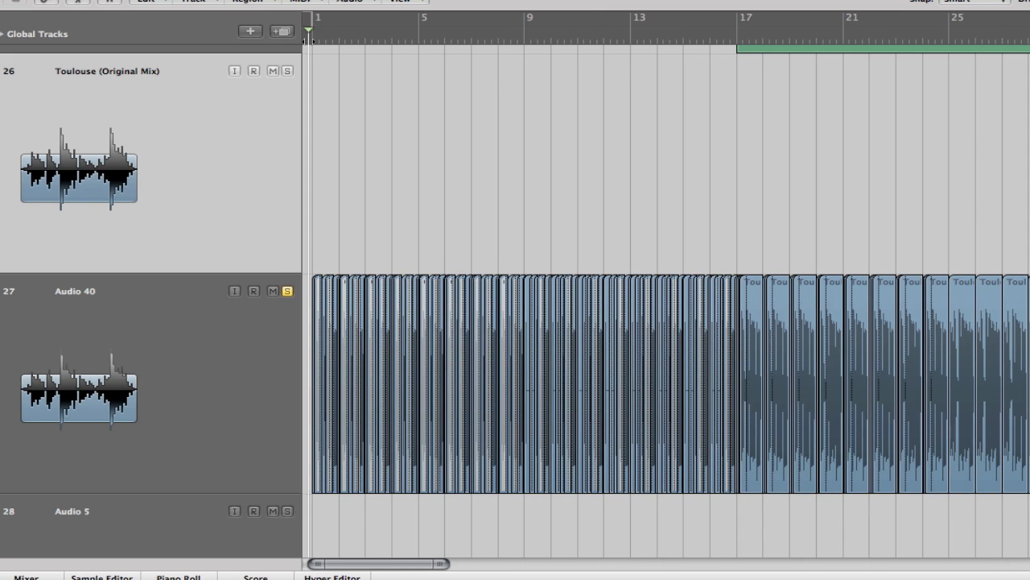
pyautogui.press('space')
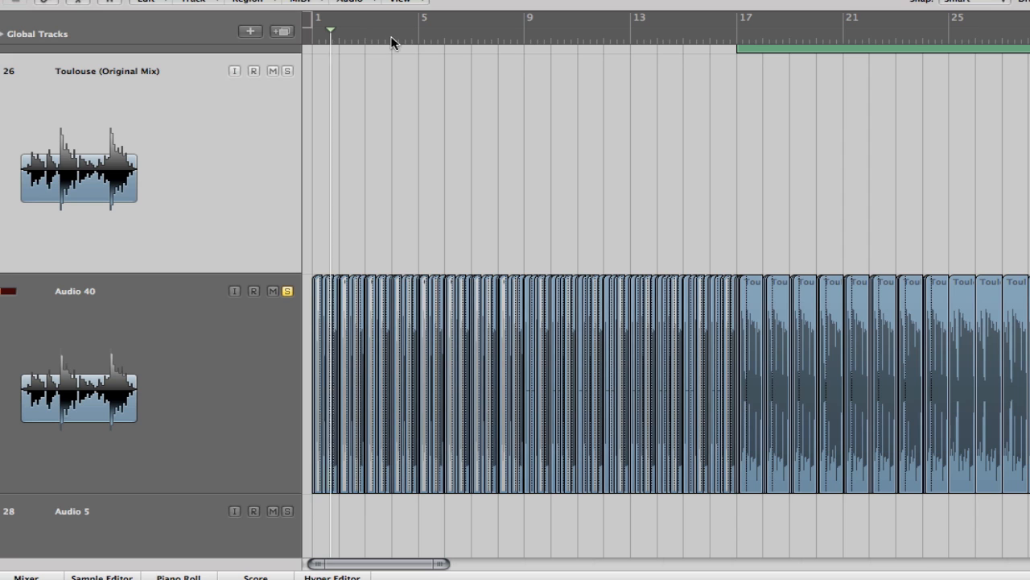
pyautogui.click(415, 36)
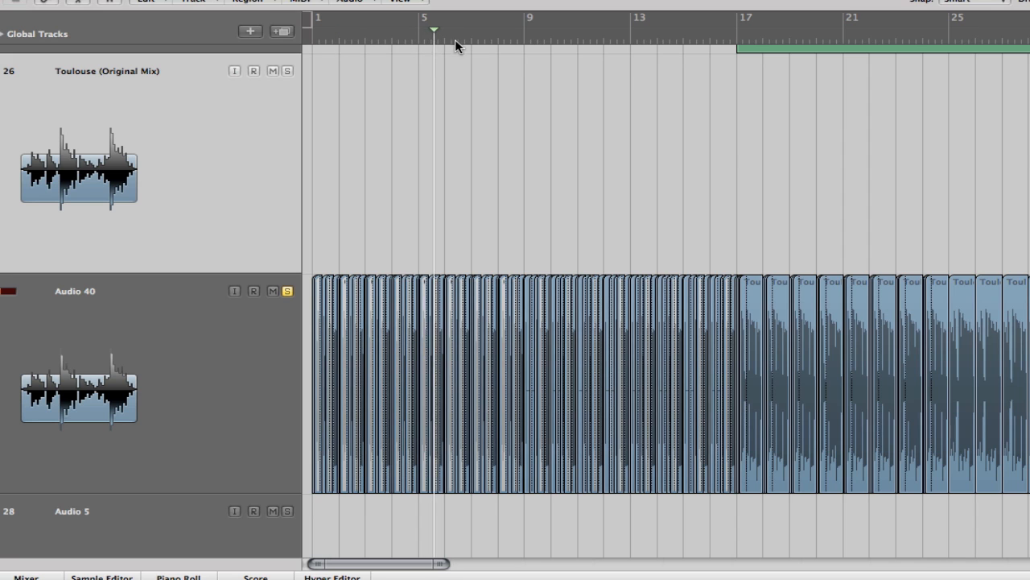
# Step: Show track automation and display the 2 High Cut Frequency curve on the Audio 40 track
pyautogui.click(137, 347)
pyautogui.press('a')
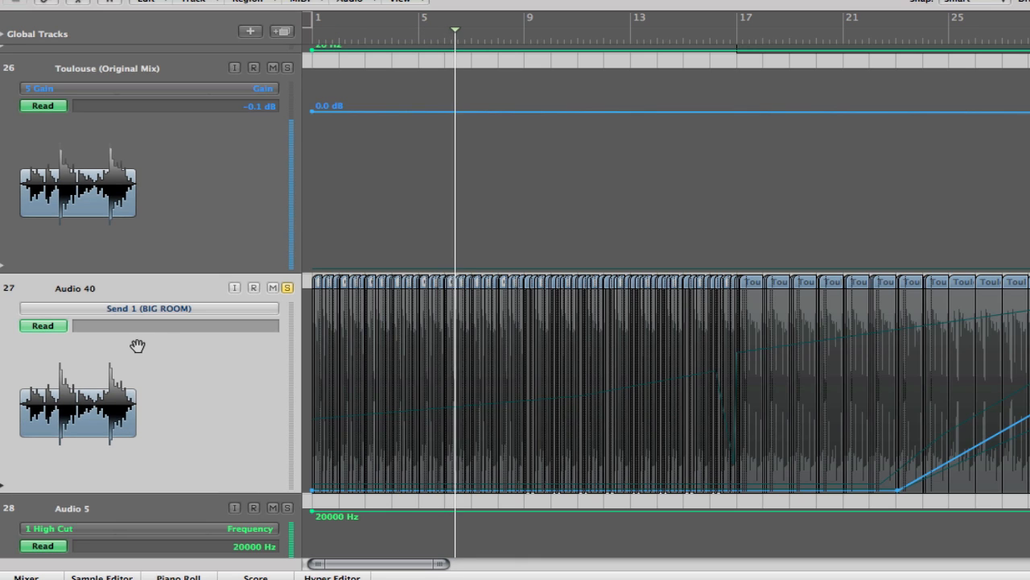
pyautogui.click(162, 308)
pyautogui.click(182, 347)
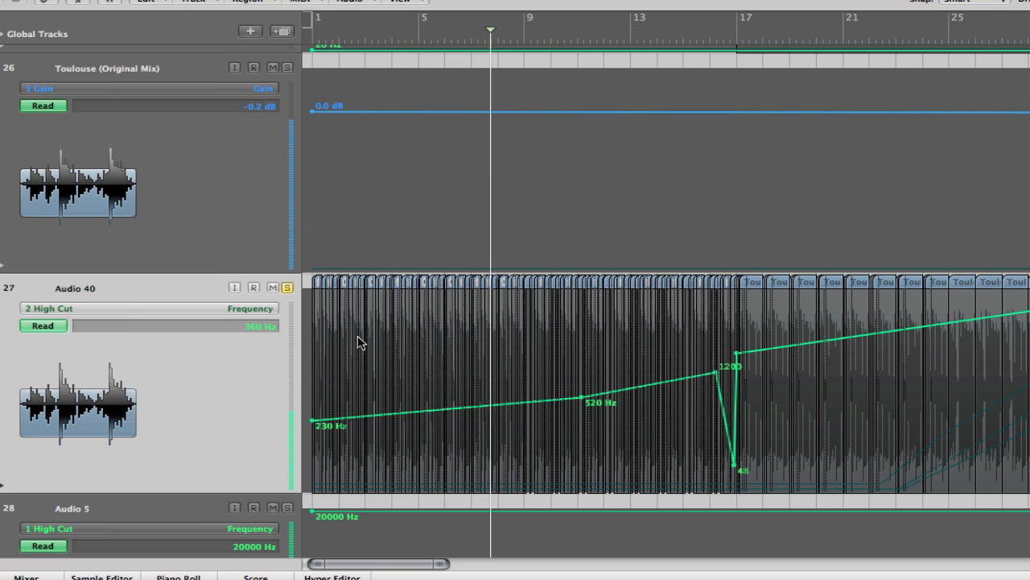
# Step: Audition the Audio 40 high-cut sweep from about bar 13, bar 16 and bar 22
pyautogui.click(648, 36)
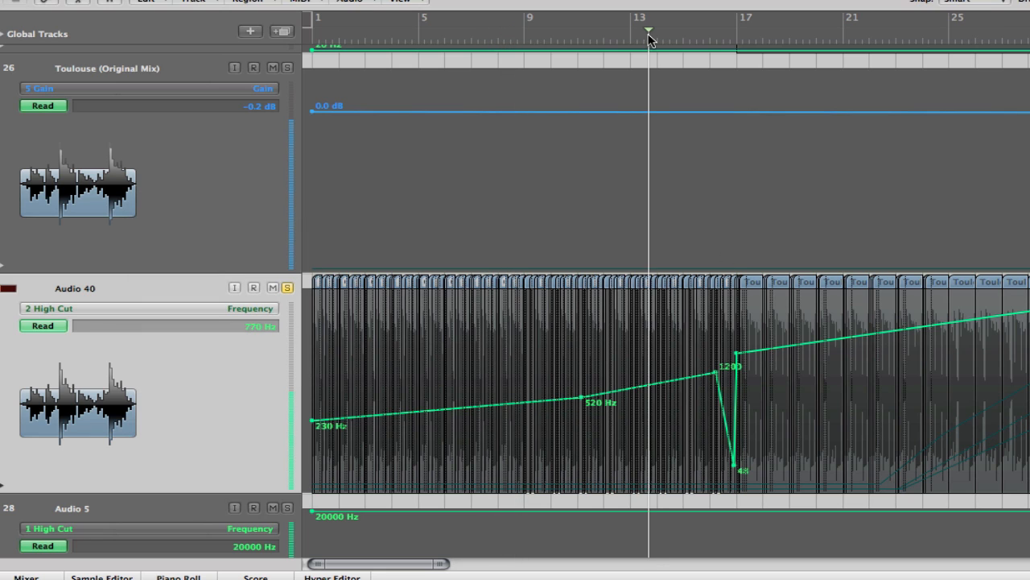
pyautogui.click(712, 35)
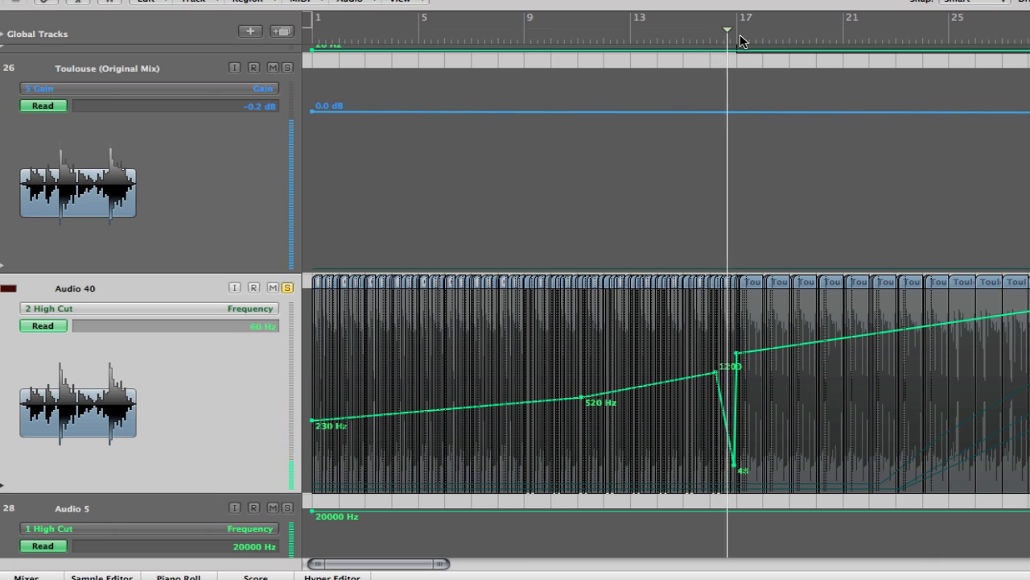
pyautogui.click(654, 190)
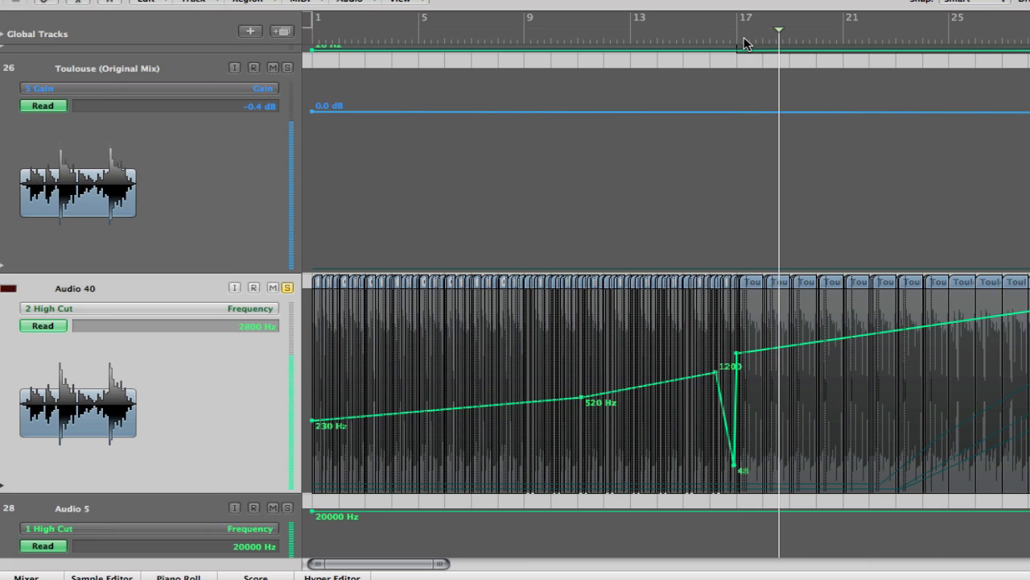
pyautogui.click(874, 38)
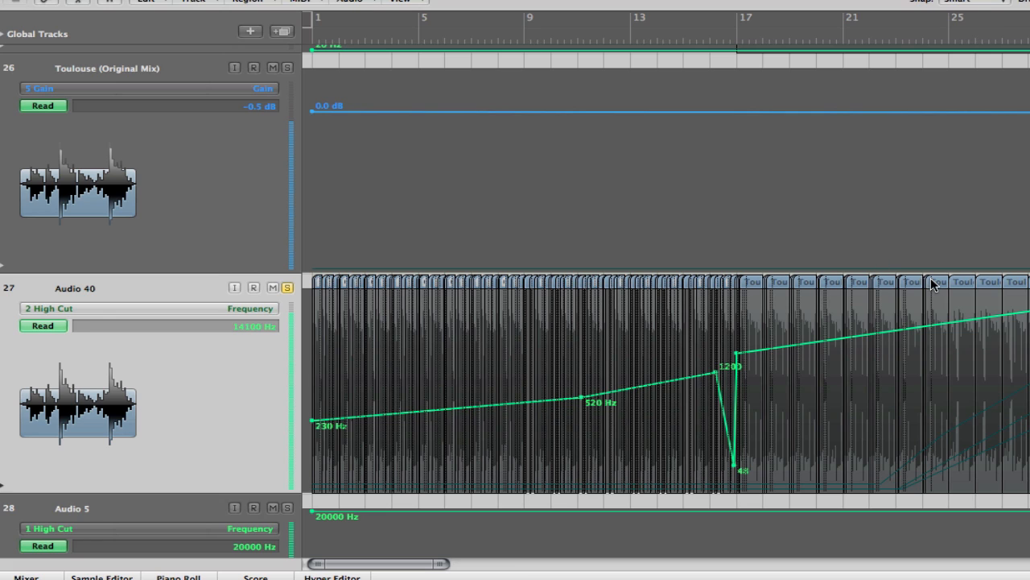
# Step: Hide the track automation and examine the Audio 40 regions closely around bars 24 to 29
pyautogui.moveTo(906, 276); pyautogui.dragTo(1029, 507)
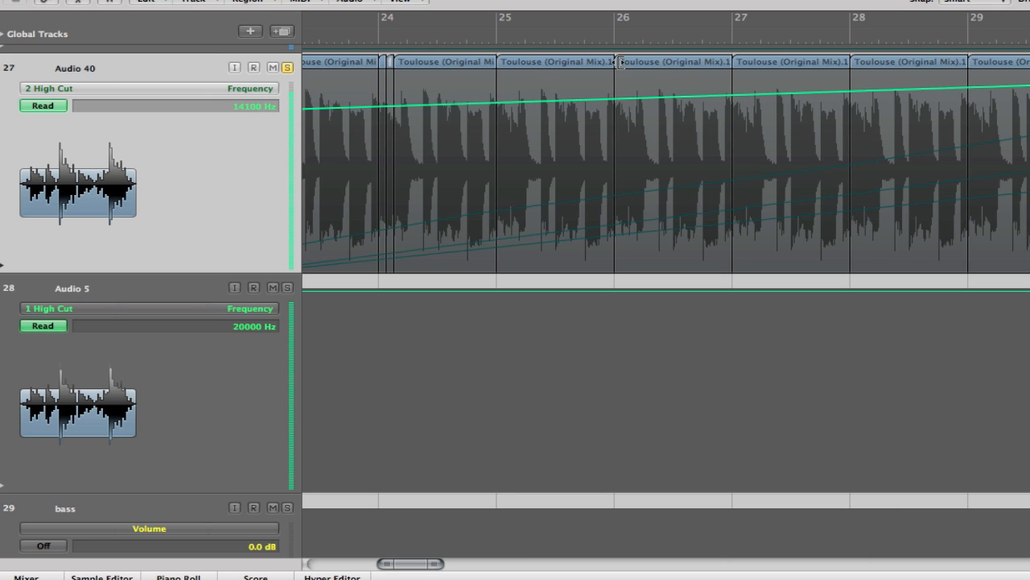
pyautogui.press('a')
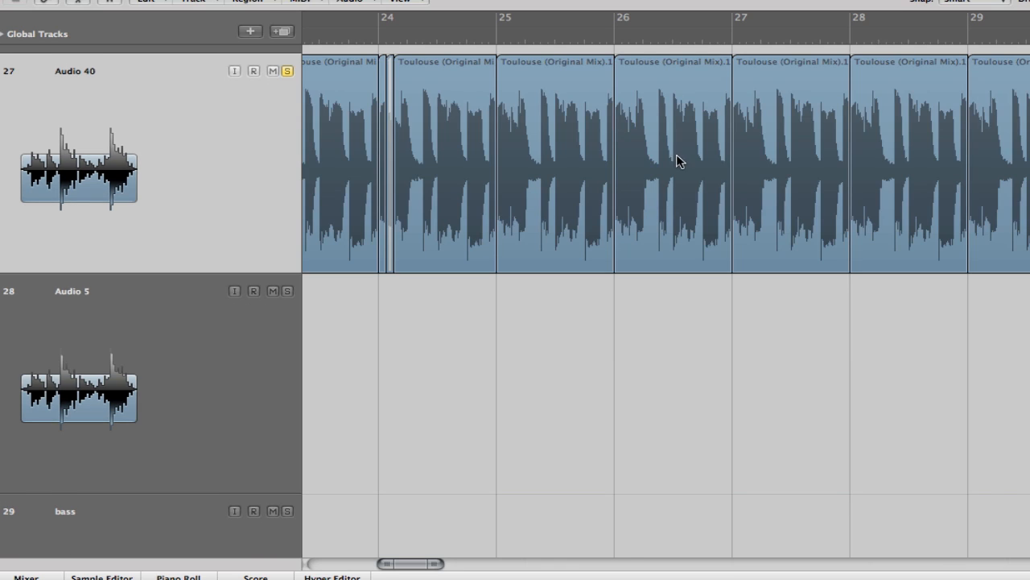
pyautogui.keyDown('ctrl'); pyautogui.keyDown('alt'); pyautogui.click(688, 302); pyautogui.keyUp('alt'); pyautogui.keyUp('ctrl')
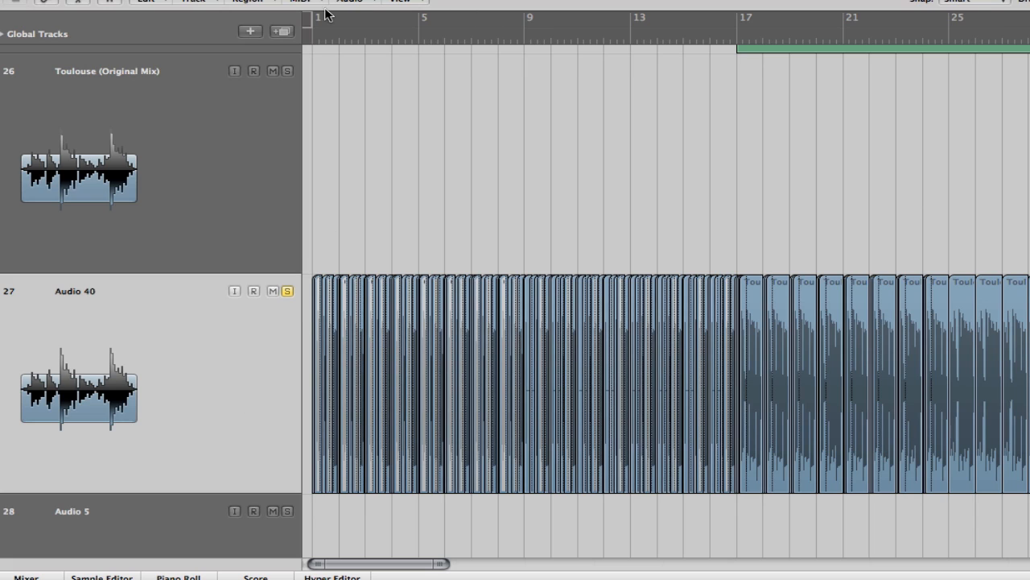
# Step: Set the cycle range to bars 1 to 9 and examine the muted and unmuted Audio 40 slices within bar 1
pyautogui.click(525, 38)
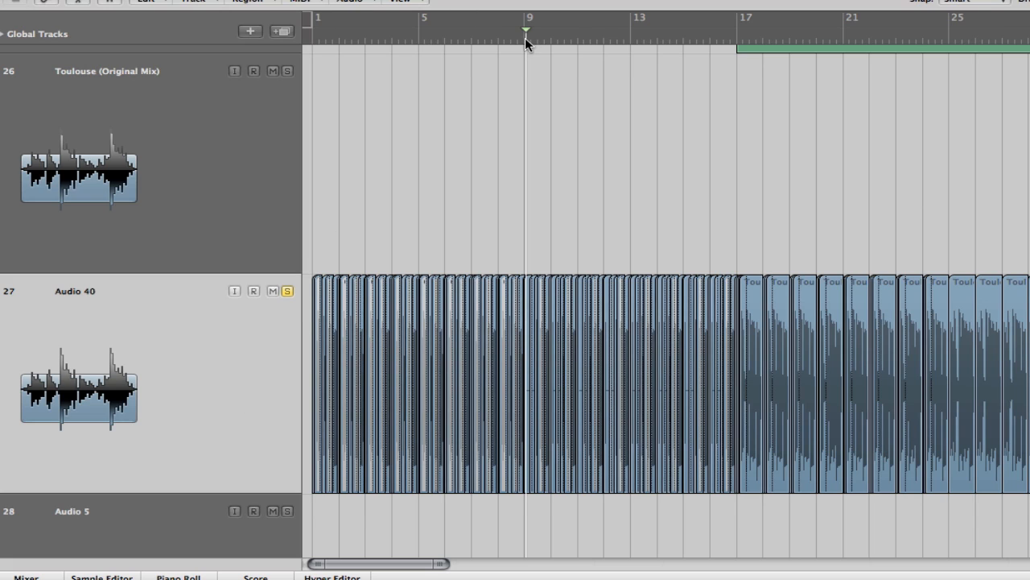
pyautogui.moveTo(313, 23); pyautogui.dragTo(533, 55)
pyautogui.moveTo(543, 258); pyautogui.dragTo(295, 497)
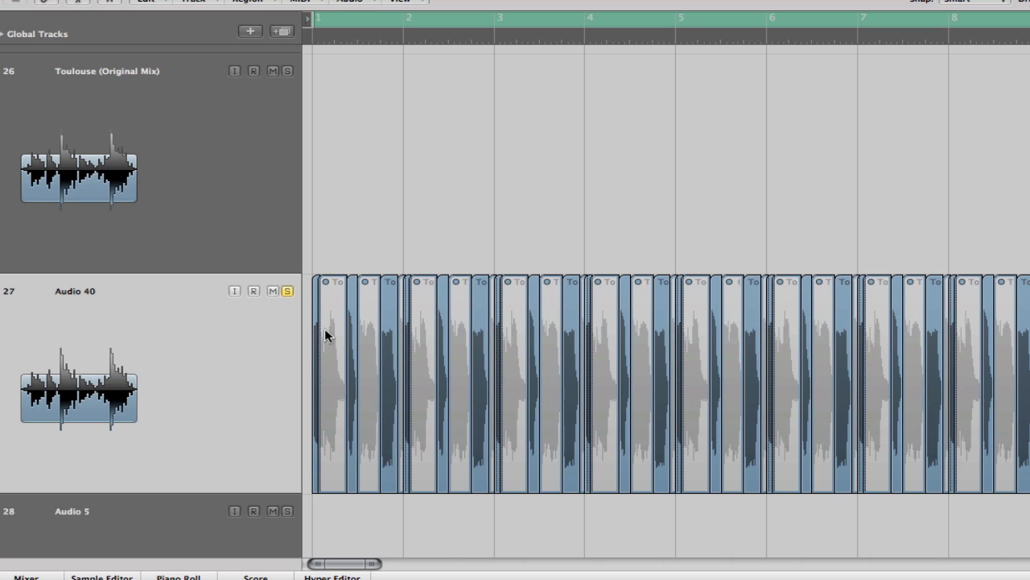
pyautogui.moveTo(426, 260); pyautogui.dragTo(303, 495)
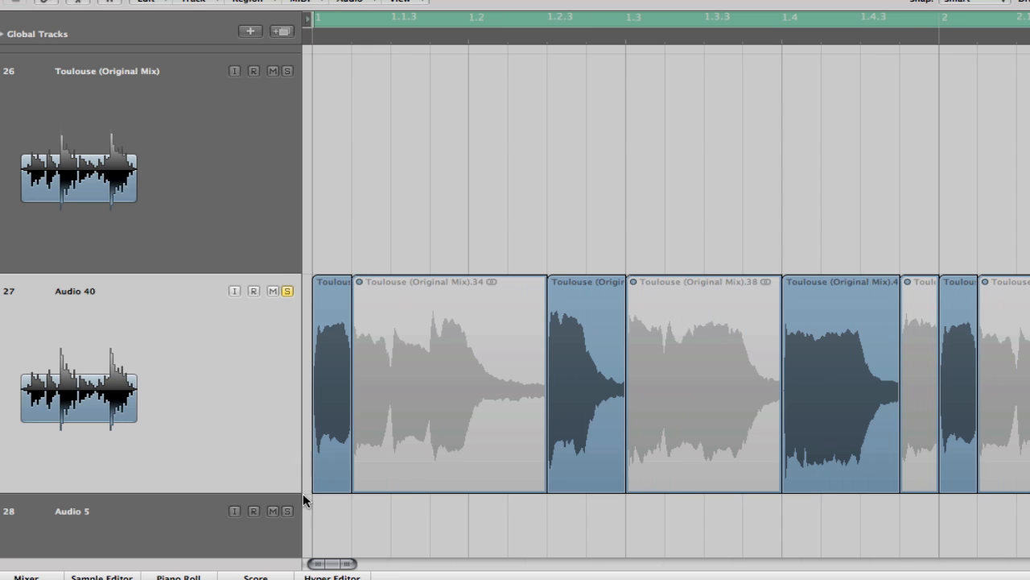
pyautogui.keyDown('ctrl'); pyautogui.keyDown('alt'); pyautogui.click(691, 181); pyautogui.keyUp('alt'); pyautogui.keyUp('ctrl')
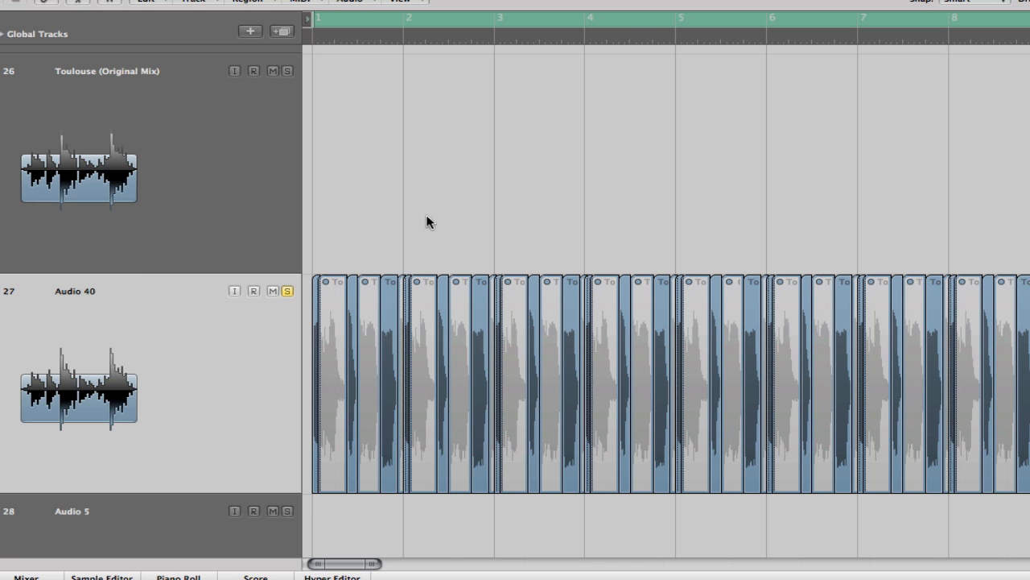
pyautogui.keyDown('ctrl'); pyautogui.keyDown('alt'); pyautogui.click(454, 211); pyautogui.keyUp('alt'); pyautogui.keyUp('ctrl')
pyautogui.keyDown('ctrl'); pyautogui.keyDown('alt'); pyautogui.click(468, 158); pyautogui.keyUp('alt'); pyautogui.keyUp('ctrl')
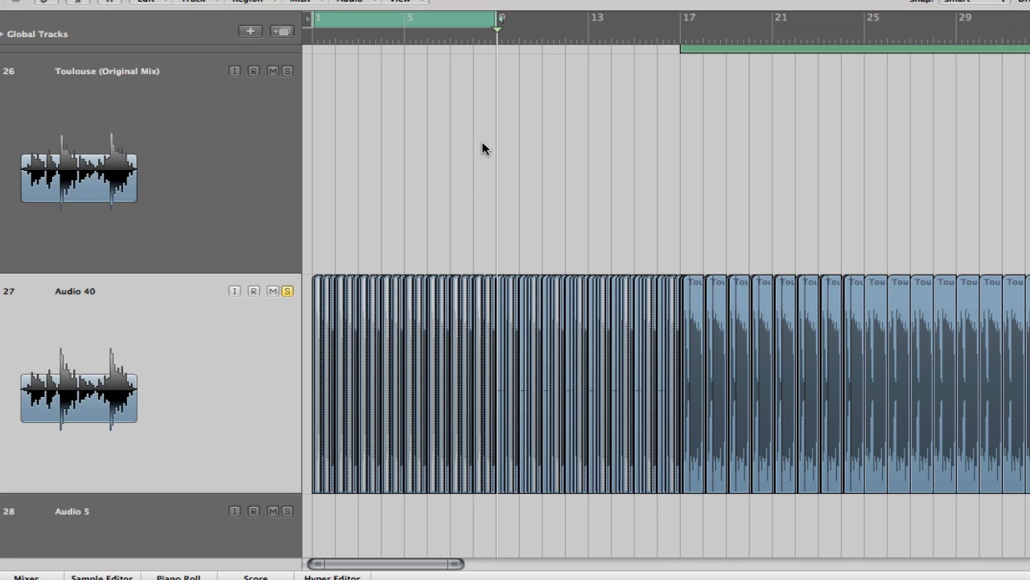
pyautogui.keyDown('ctrl'); pyautogui.keyDown('alt'); pyautogui.click(535, 153); pyautogui.keyUp('alt'); pyautogui.keyUp('ctrl')
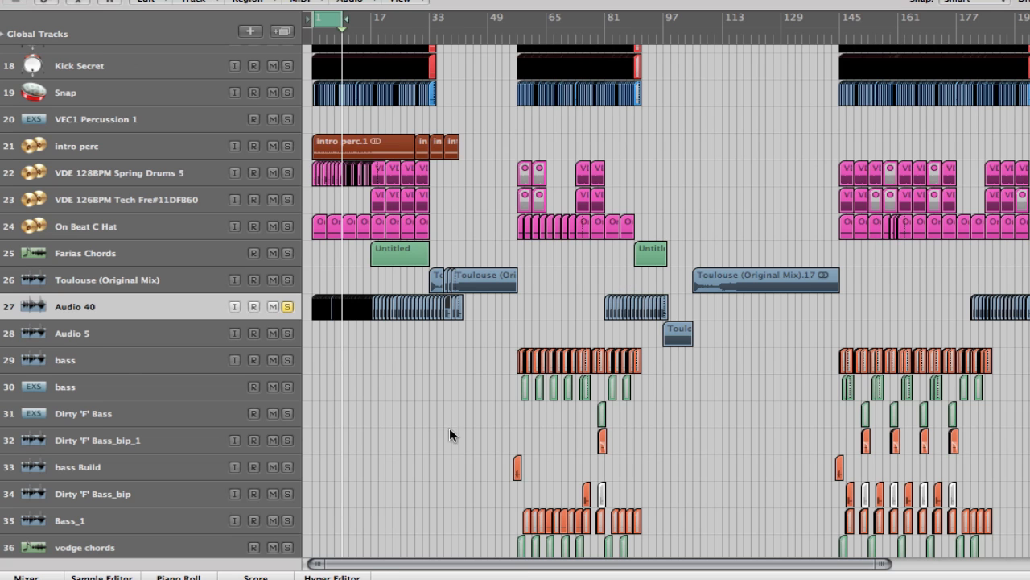
# Step: Unsolo the Audio 40 track and set the cycle range to bars 33 to 57 over the Toulouse (Original Mix) section
pyautogui.moveTo(404, 243); pyautogui.dragTo(604, 362)
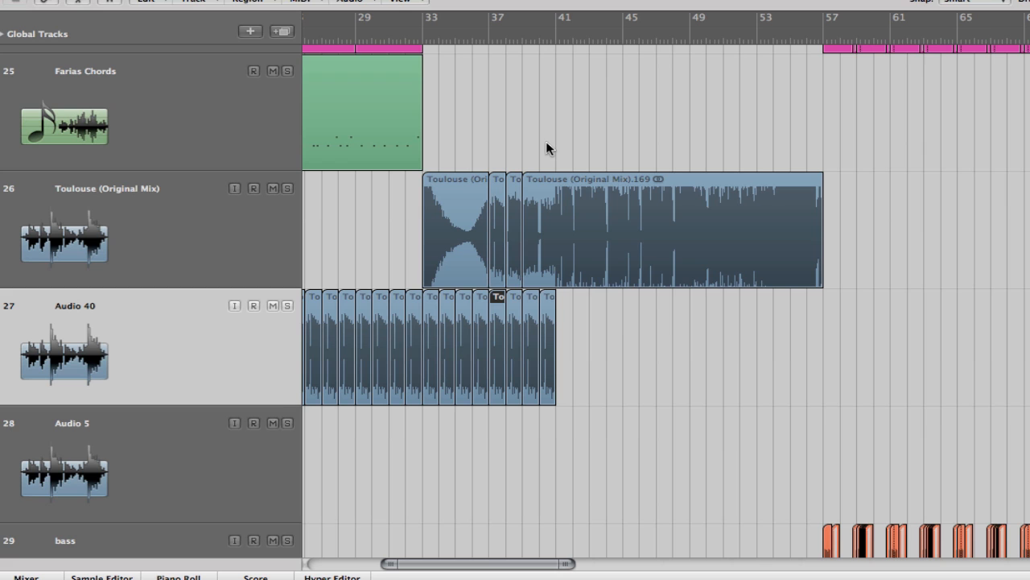
pyautogui.keyDown('ctrl'); pyautogui.keyDown('alt'); pyautogui.click(588, 136); pyautogui.keyUp('alt'); pyautogui.keyUp('ctrl')
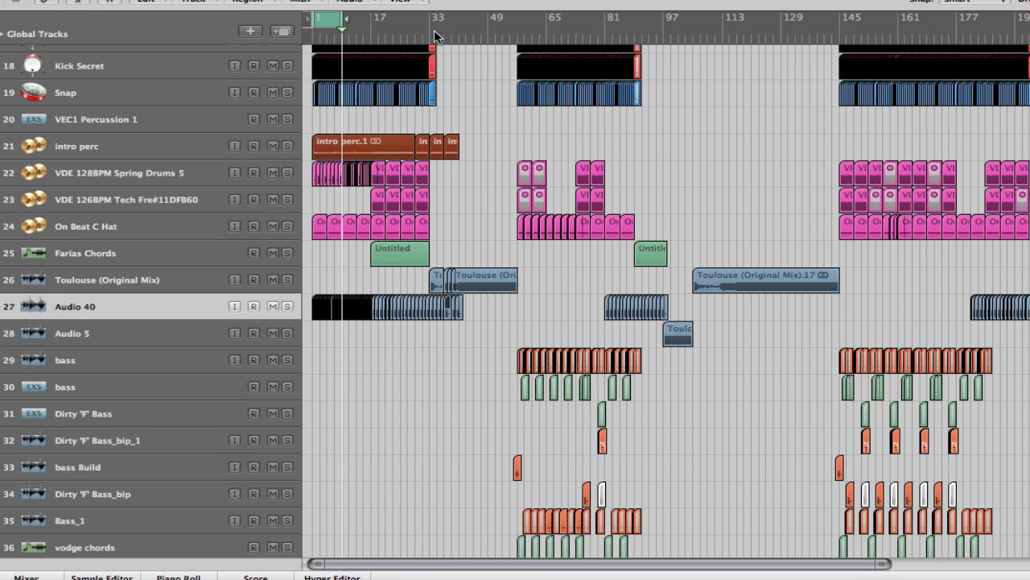
pyautogui.moveTo(433, 28); pyautogui.dragTo(519, 47)
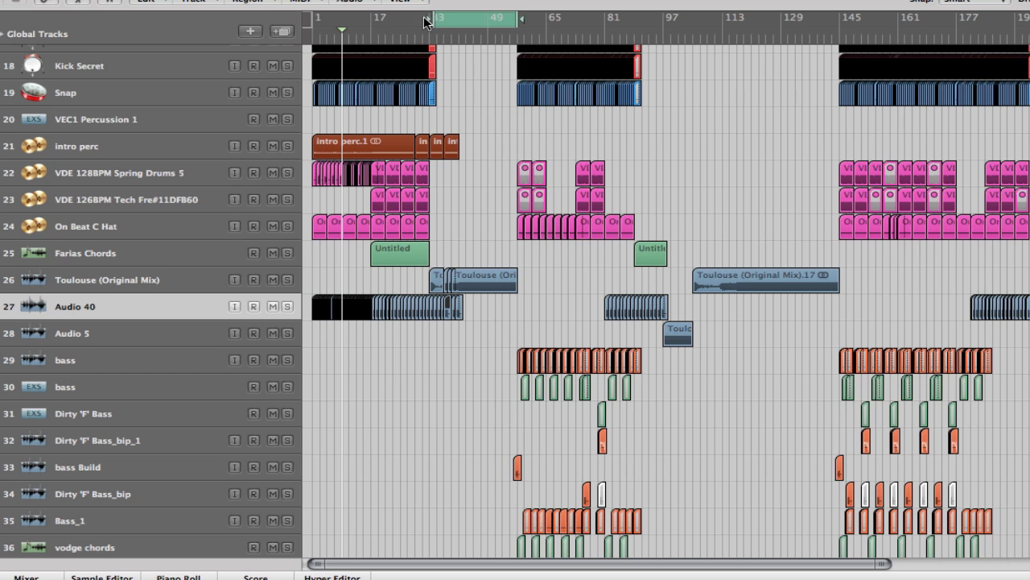
# Step: Examine which effects, drum and synth tracks contain regions within the bar 33 to 57 cycle range
pyautogui.moveTo(439, 18); pyautogui.dragTo(435, 19)
pyautogui.scroll(10, 479, 104)
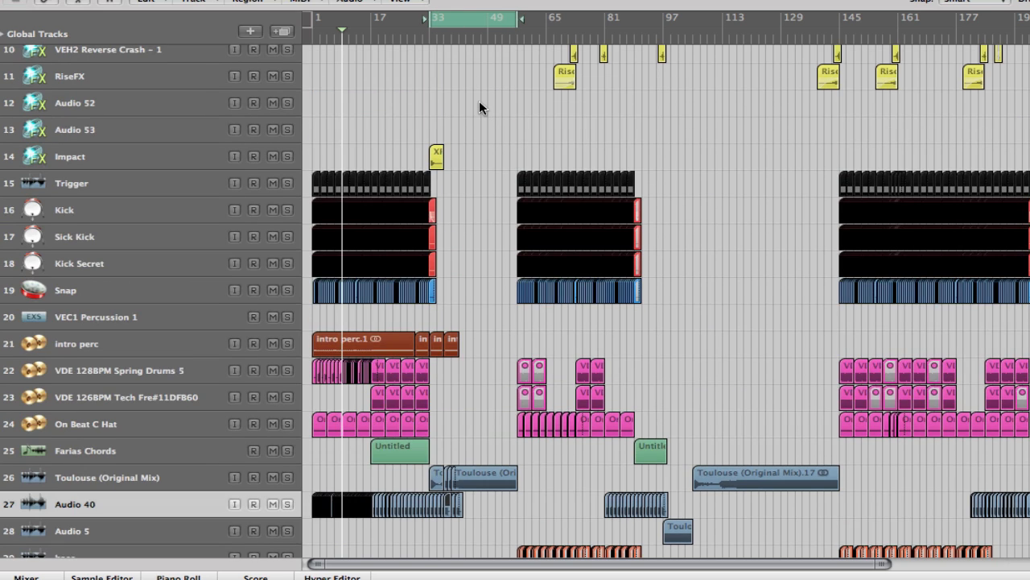
pyautogui.scroll(1, 479, 103)
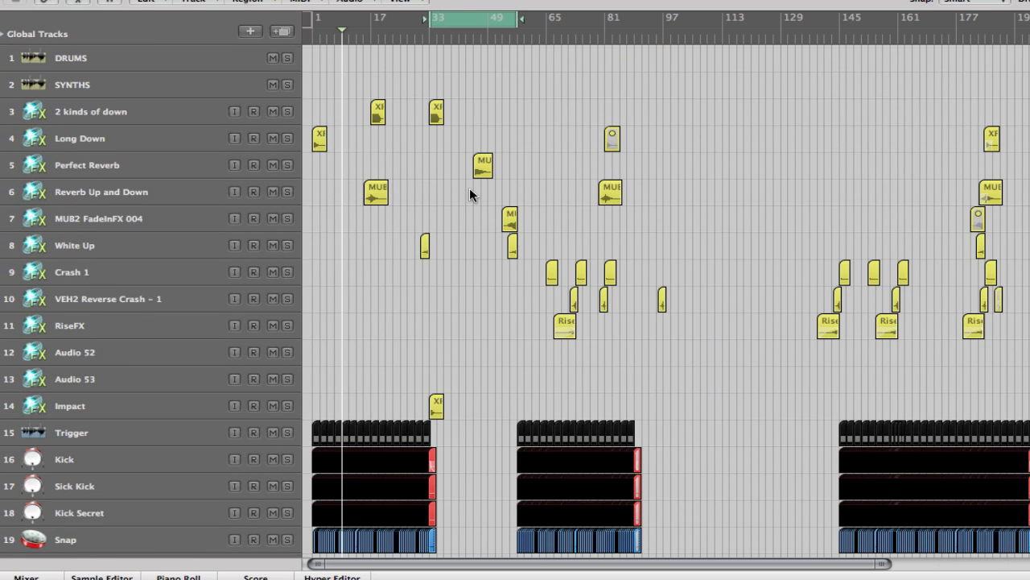
pyautogui.scroll(-10, 471, 189)
pyautogui.scroll(-20, 470, 189)
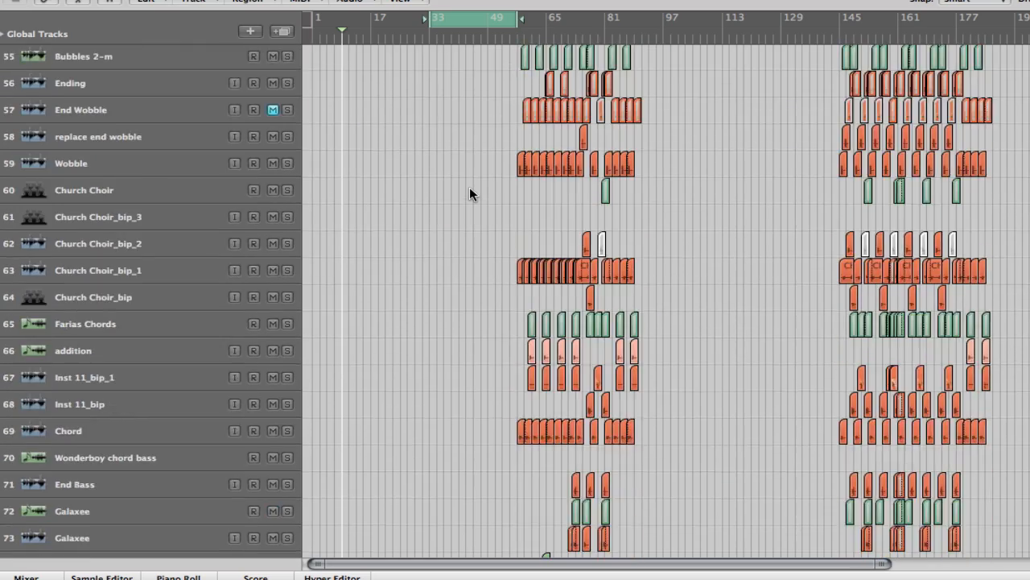
pyautogui.scroll(20, 470, 186)
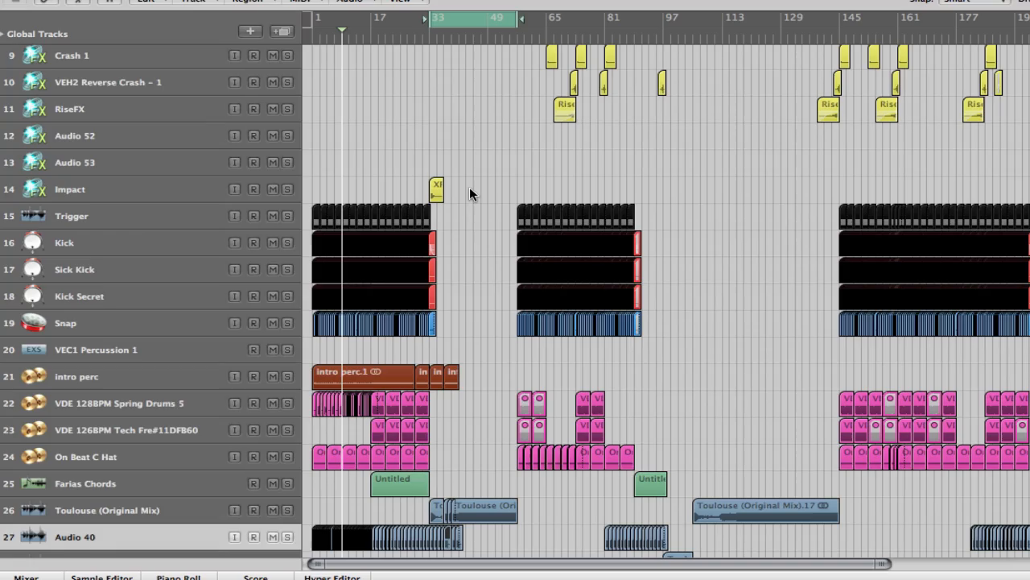
pyautogui.scroll(-3, 424, 37)
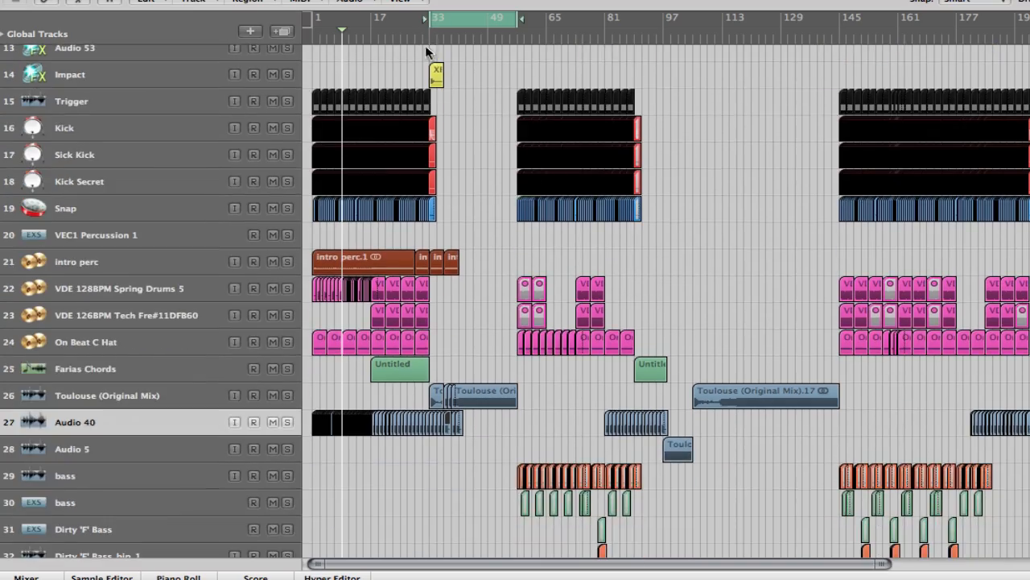
pyautogui.scroll(-2, 439, 63)
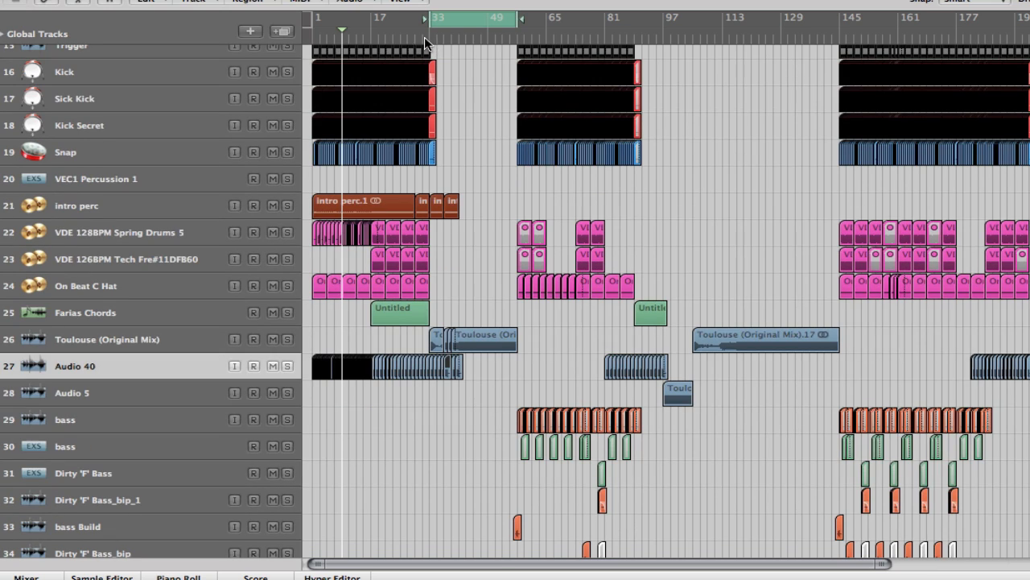
# Step: Audition the Toulouse breakdown from about bars 30, 46 and 54, and switch off the cycle range
pyautogui.doubleClick(419, 38)
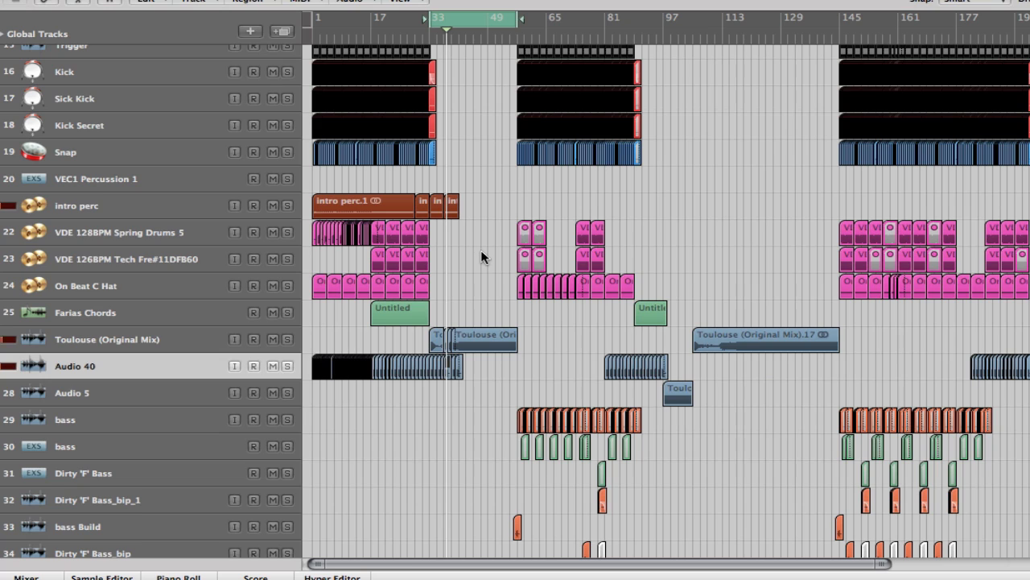
pyautogui.click(479, 41)
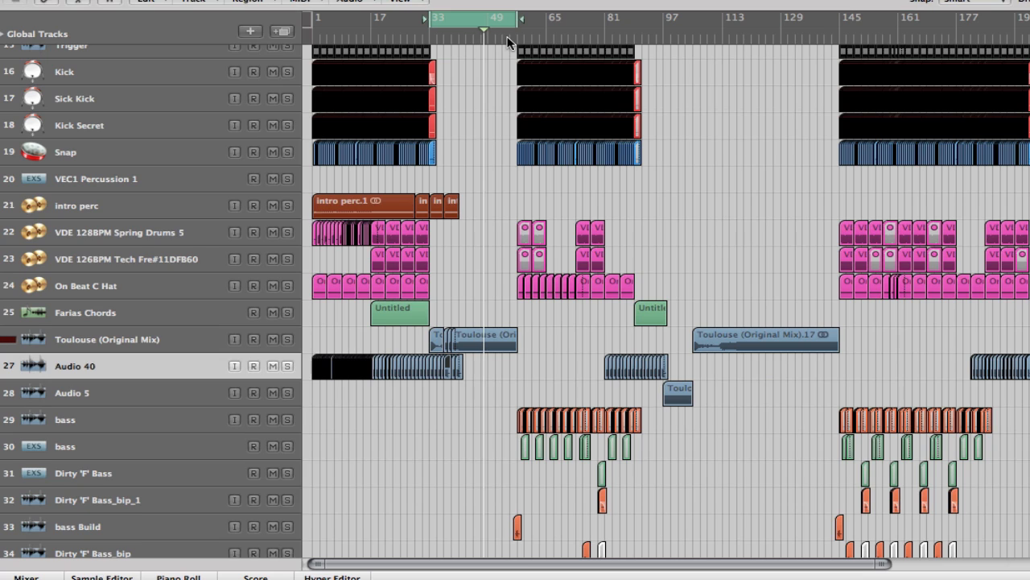
pyautogui.click(507, 38)
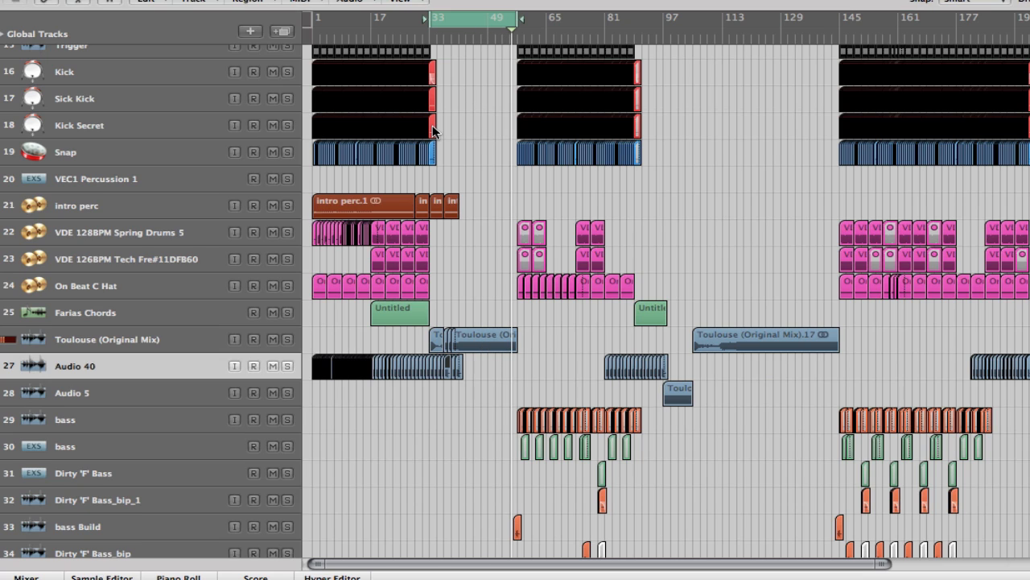
pyautogui.click(505, 33)
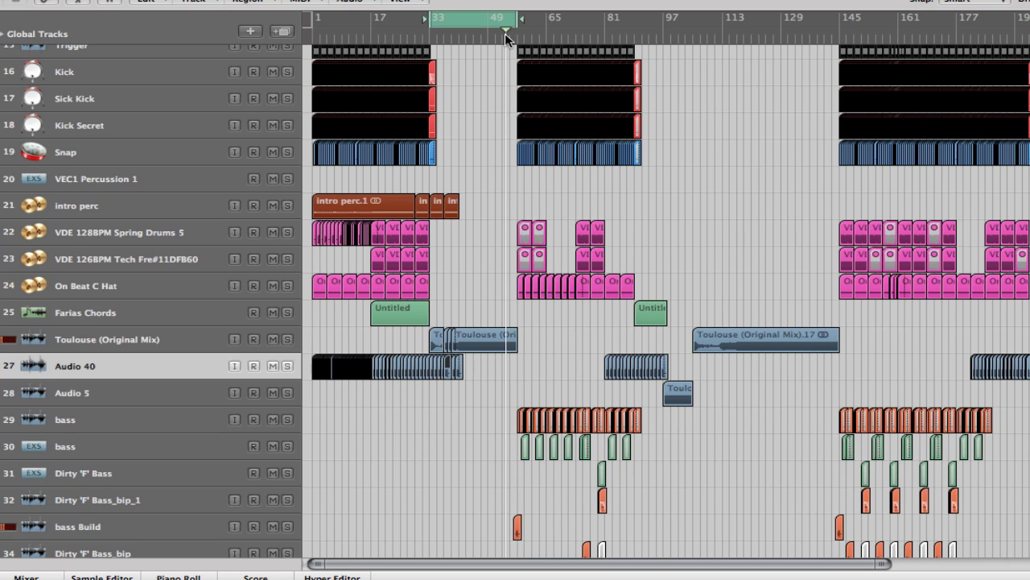
pyautogui.click(505, 19)
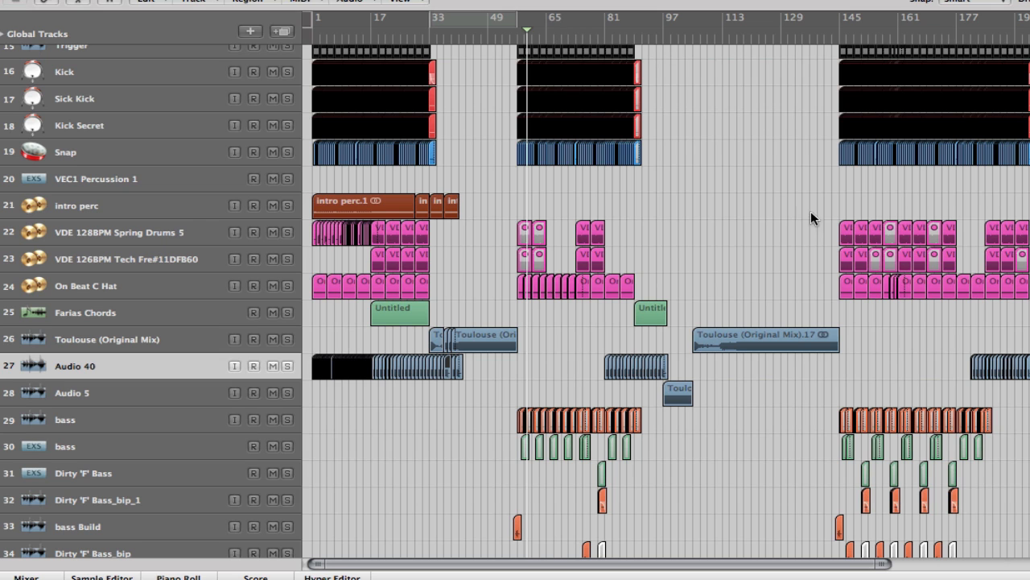
# Step: Show the Toulouse, Audio 40 and Audio 5 regions across bars 77 to 153 and audition from about bar 80
pyautogui.scroll(-2, 677, 260)
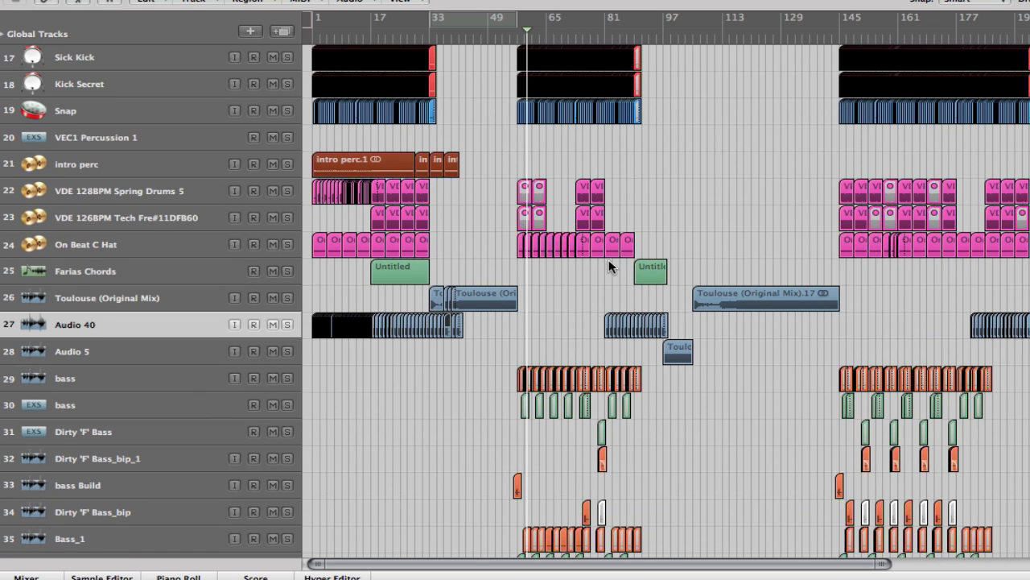
pyautogui.moveTo(595, 233); pyautogui.dragTo(956, 488)
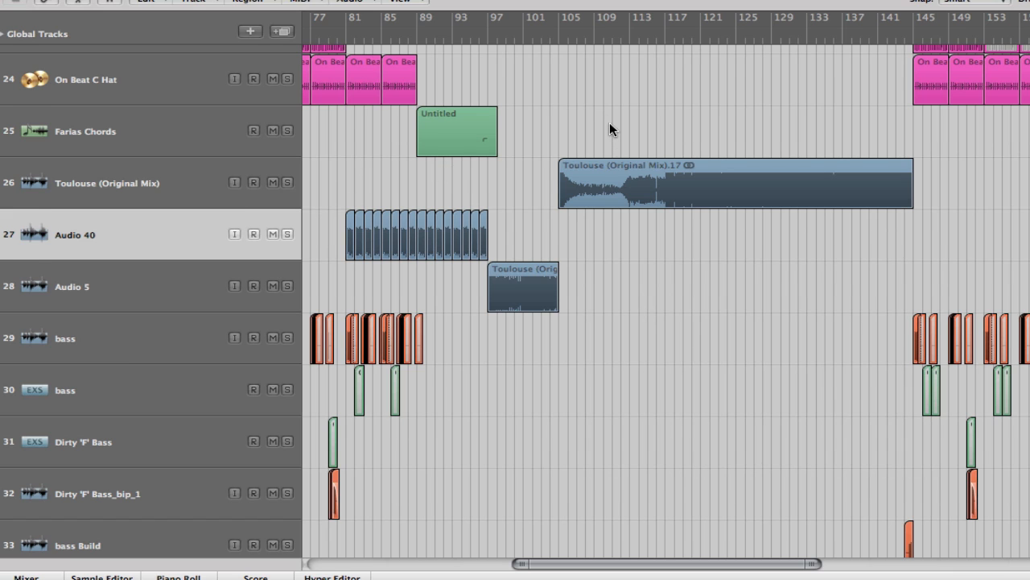
pyautogui.scroll(3, 609, 128)
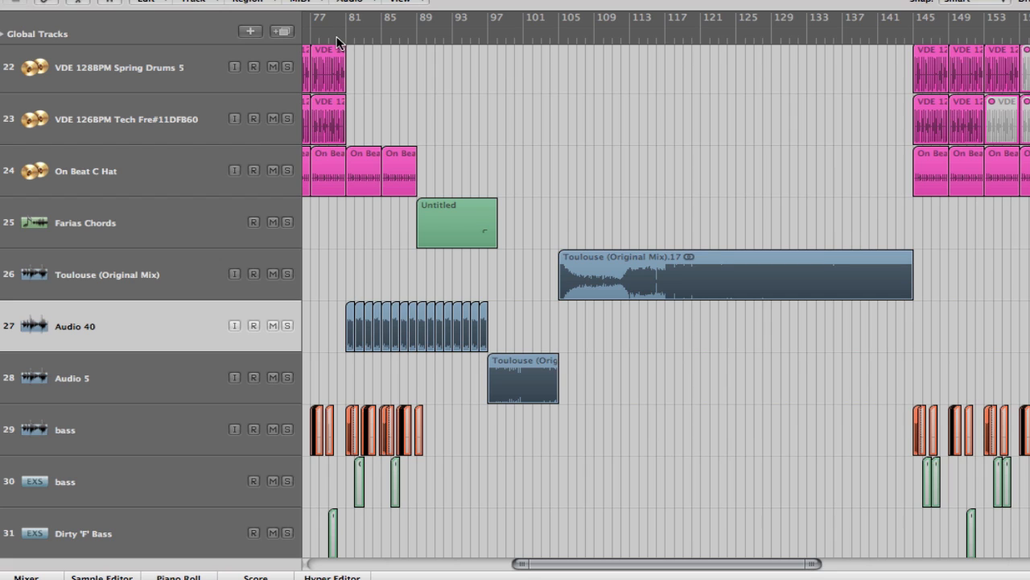
pyautogui.doubleClick(334, 36)
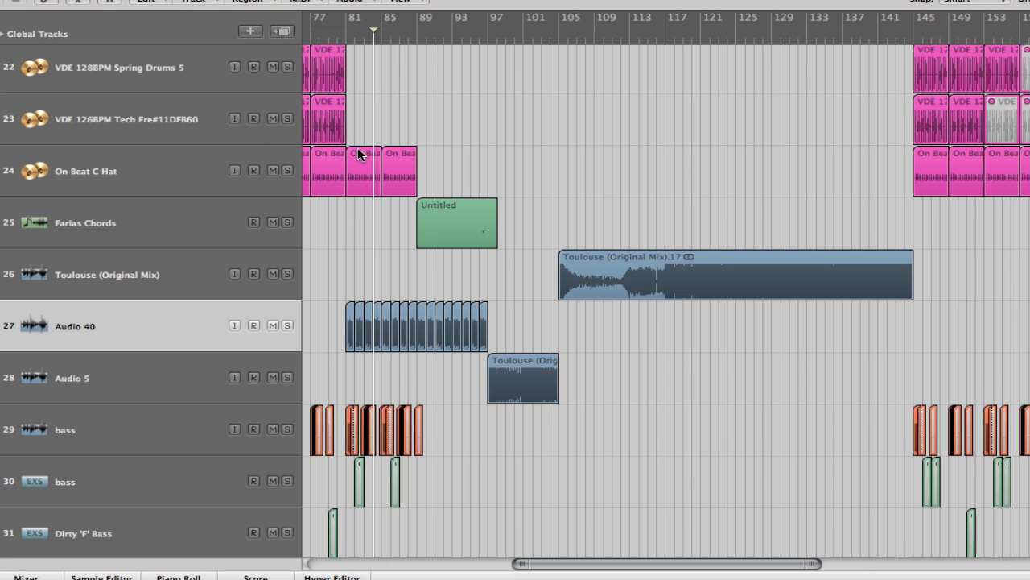
# Step: Show the track automation and examine the SYNTHS track's 5 High Cut Frequency sweep closely over bars 81 to 89
pyautogui.scroll(10, 356, 156)
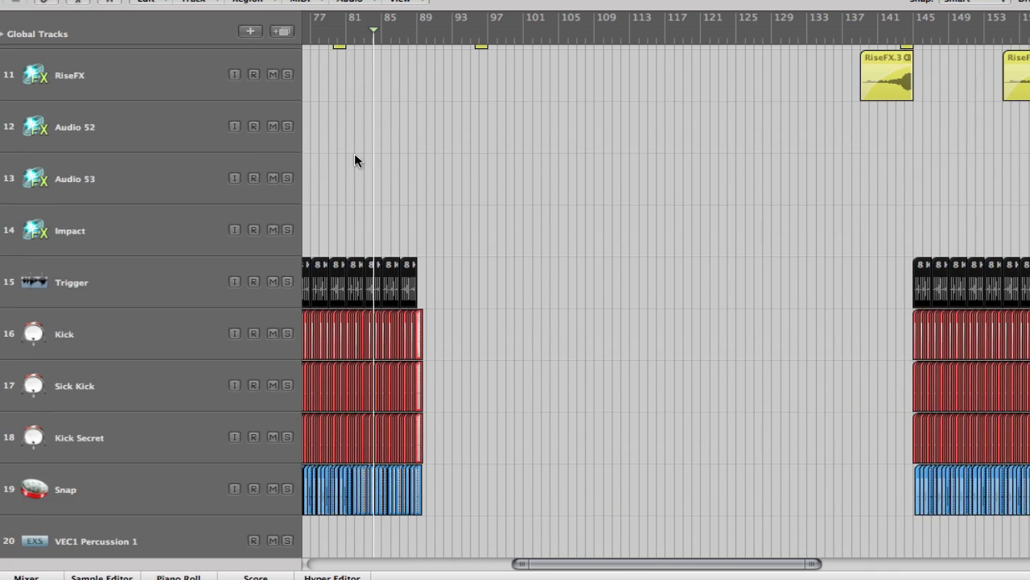
pyautogui.scroll(10, 355, 160)
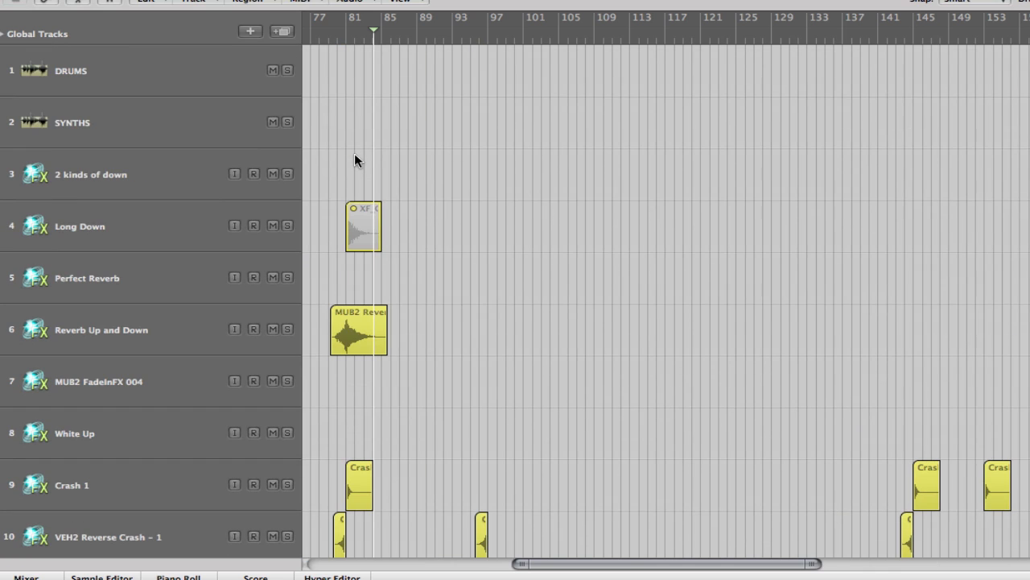
pyautogui.click(154, 125)
pyautogui.press('a')
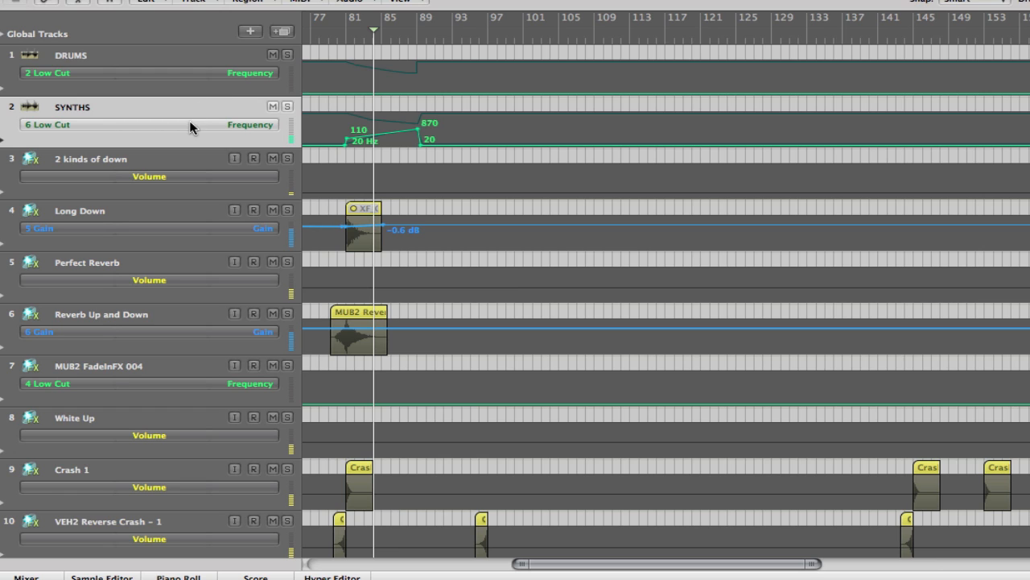
pyautogui.click(193, 126)
pyautogui.click(223, 99)
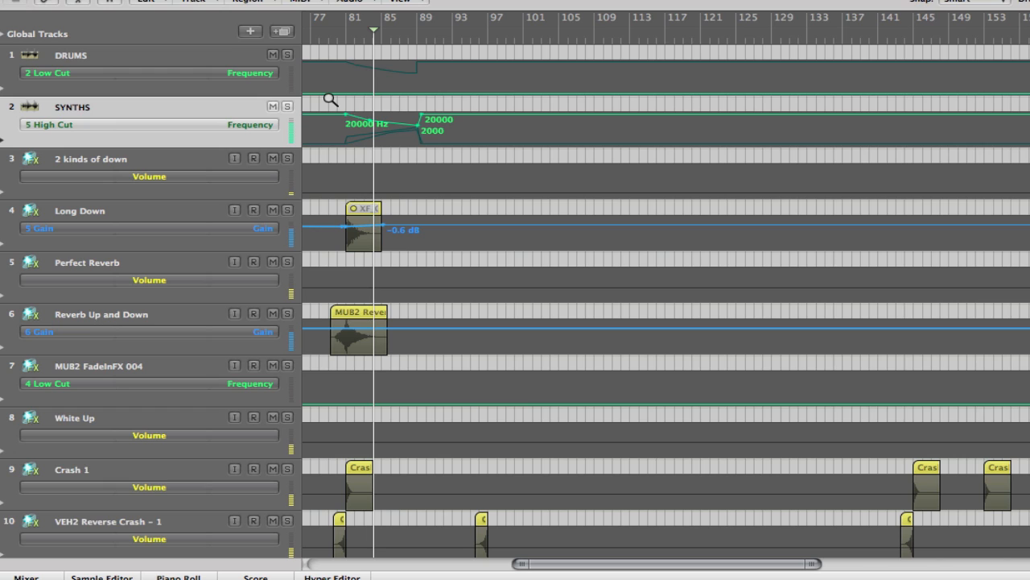
pyautogui.moveTo(348, 129); pyautogui.dragTo(521, 170)
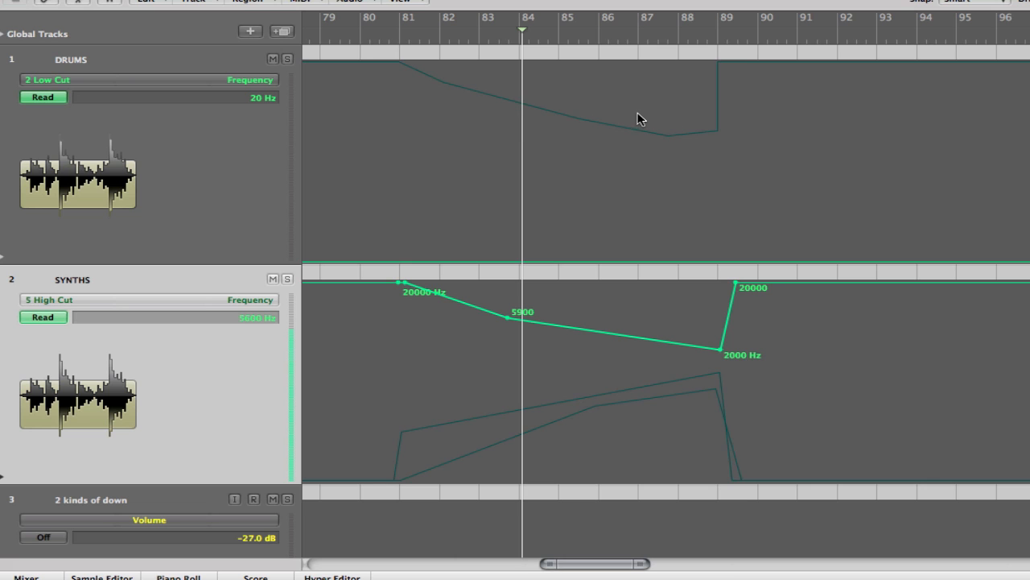
# Step: Hide the track automation and examine the Audio 40 regions closely from bar 81 to bar 97
pyautogui.press('a')
pyautogui.click(611, 128)
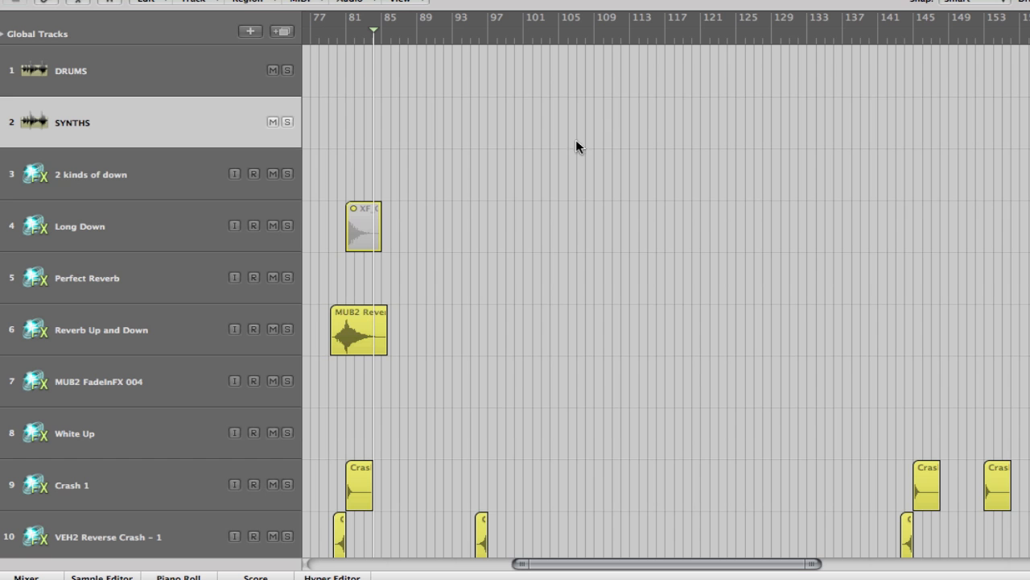
pyautogui.scroll(-10, 528, 153)
pyautogui.scroll(-3, 528, 153)
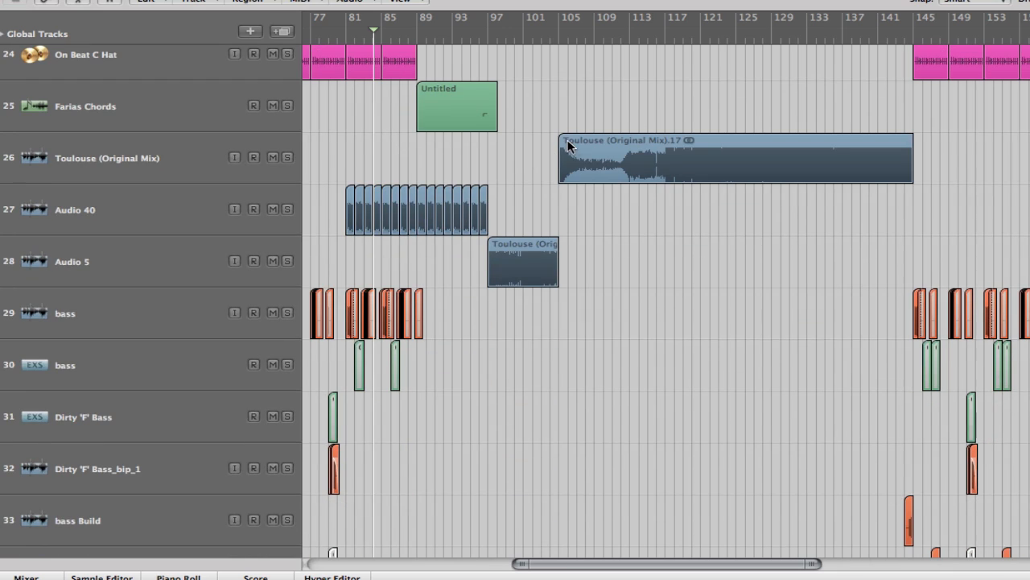
pyautogui.moveTo(330, 169); pyautogui.dragTo(400, 228)
pyautogui.moveTo(544, 258); pyautogui.dragTo(543, 255)
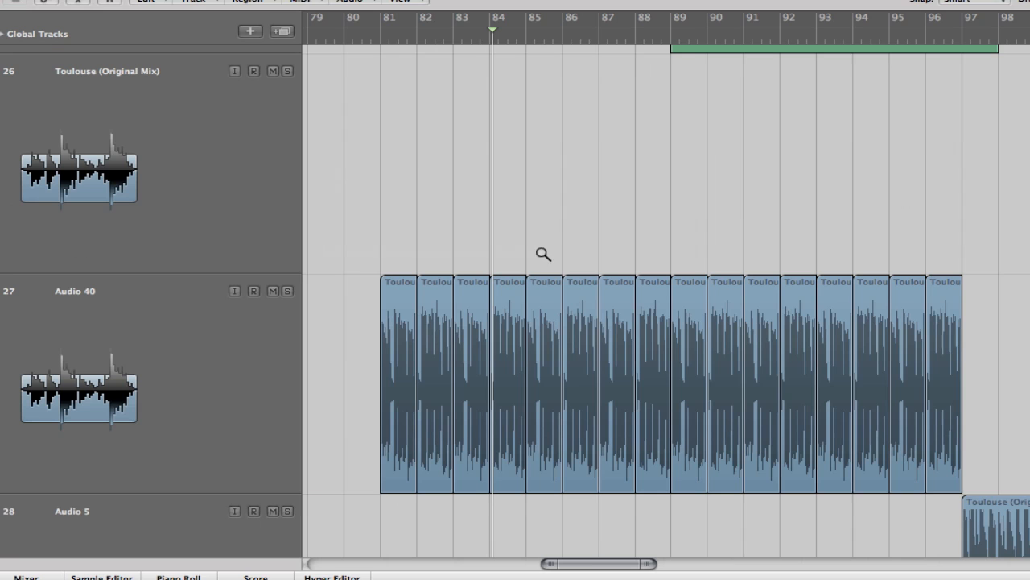
# Step: Solo the Audio 40 track and audition its regions from about bars 81, 83, 86, 89, 92 and 94
pyautogui.click(288, 292)
pyautogui.click(382, 34)
pyautogui.click(458, 36)
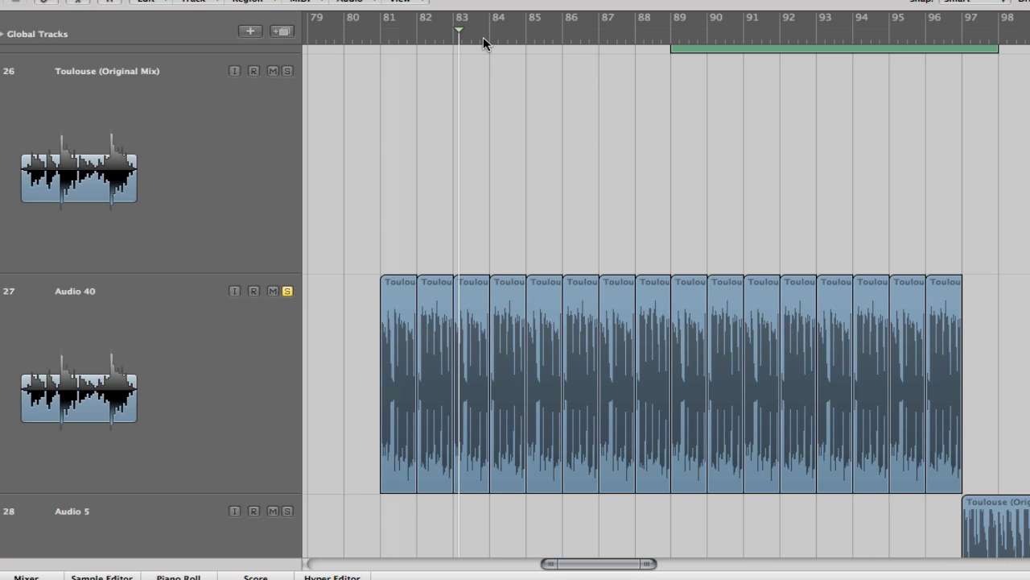
pyautogui.click(561, 35)
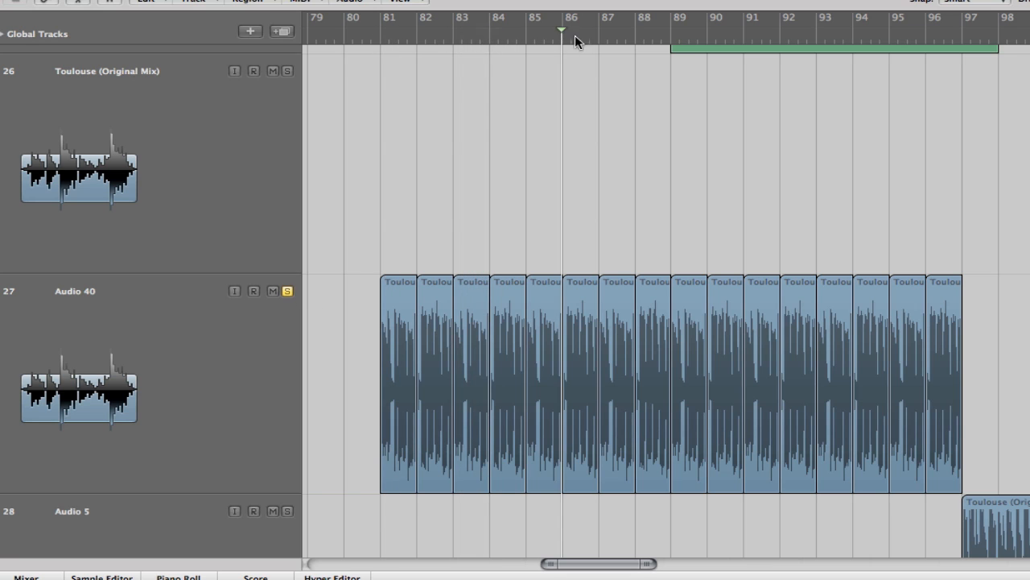
pyautogui.click(658, 39)
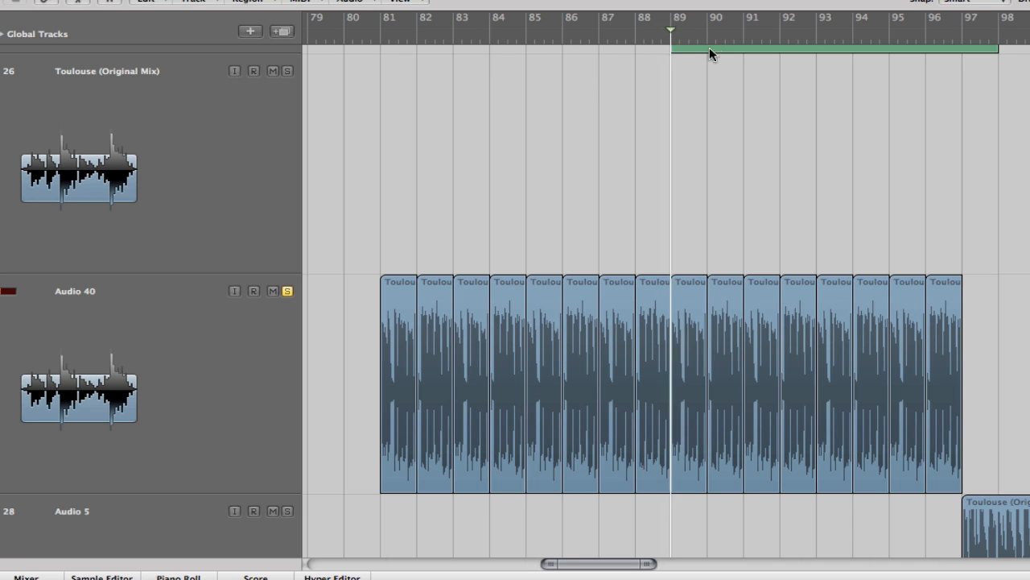
pyautogui.click(773, 32)
pyautogui.click(857, 34)
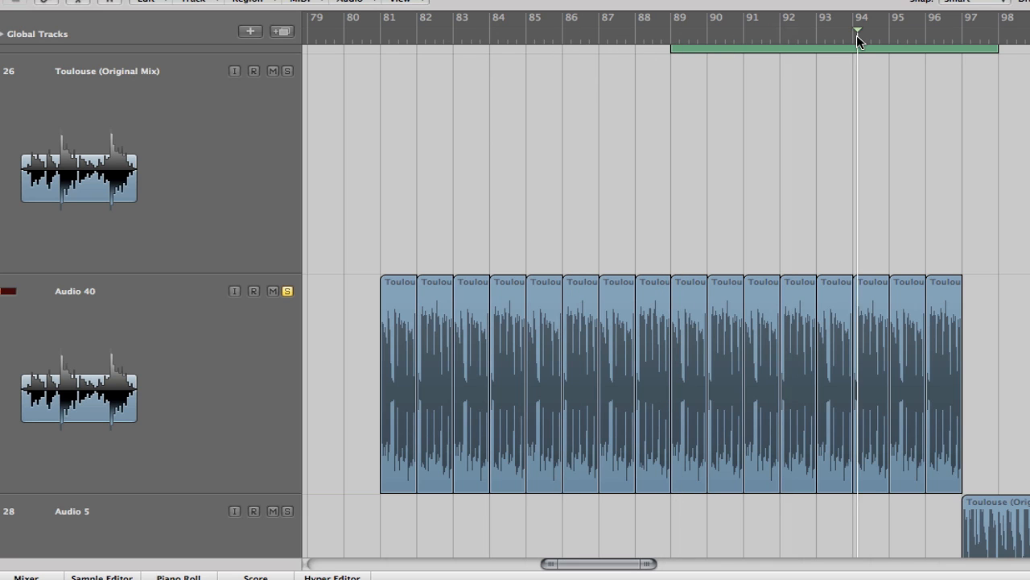
# Step: Unsolo the Audio 40 track and audition the full mix from about bar 80
pyautogui.click(359, 34)
pyautogui.click(287, 291)
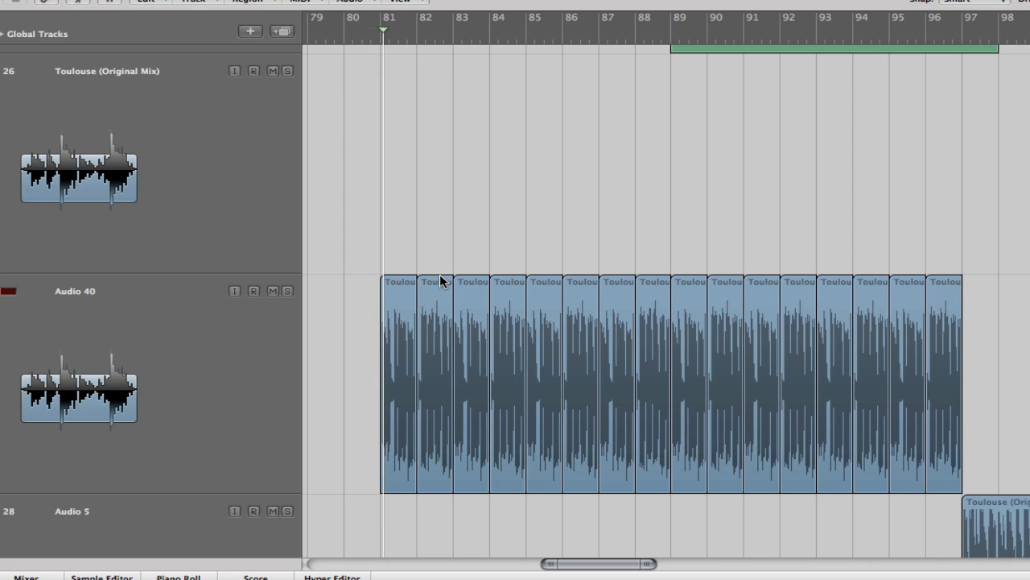
pyautogui.keyDown('ctrl'); pyautogui.keyDown('alt'); pyautogui.click(550, 233); pyautogui.keyUp('alt'); pyautogui.keyUp('ctrl')
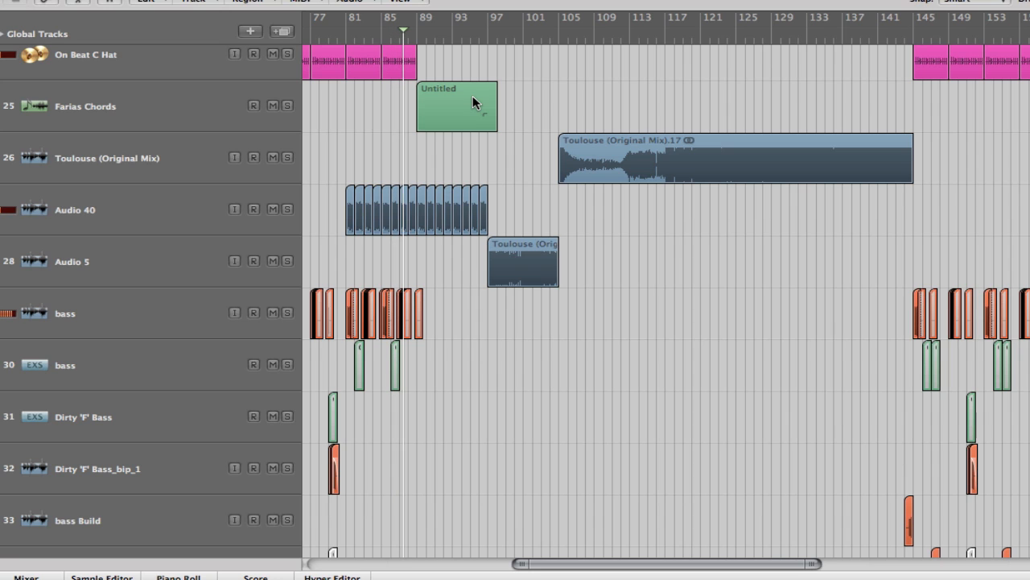
pyautogui.click(815, 1)
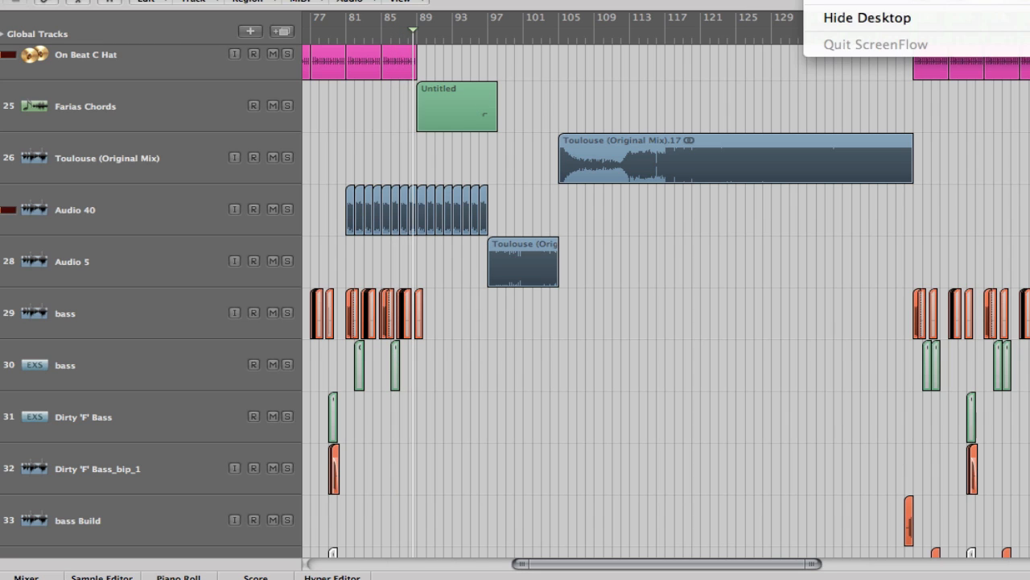
pyautogui.click(567, 67)
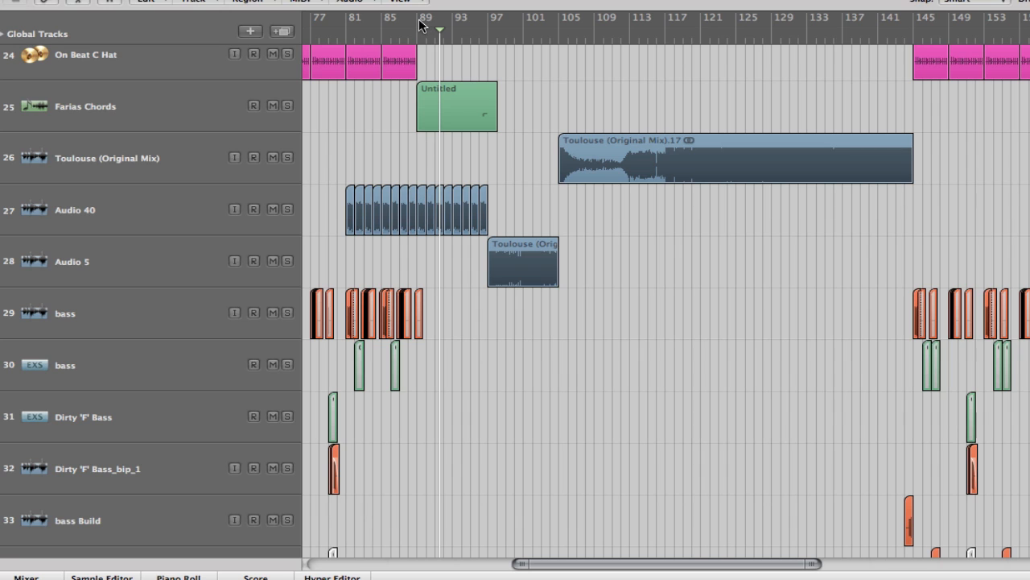
# Step: Set the cycle range to bars 89 to 97 and examine the Audio 40 slices inside it closely
pyautogui.moveTo(419, 21); pyautogui.dragTo(487, 22)
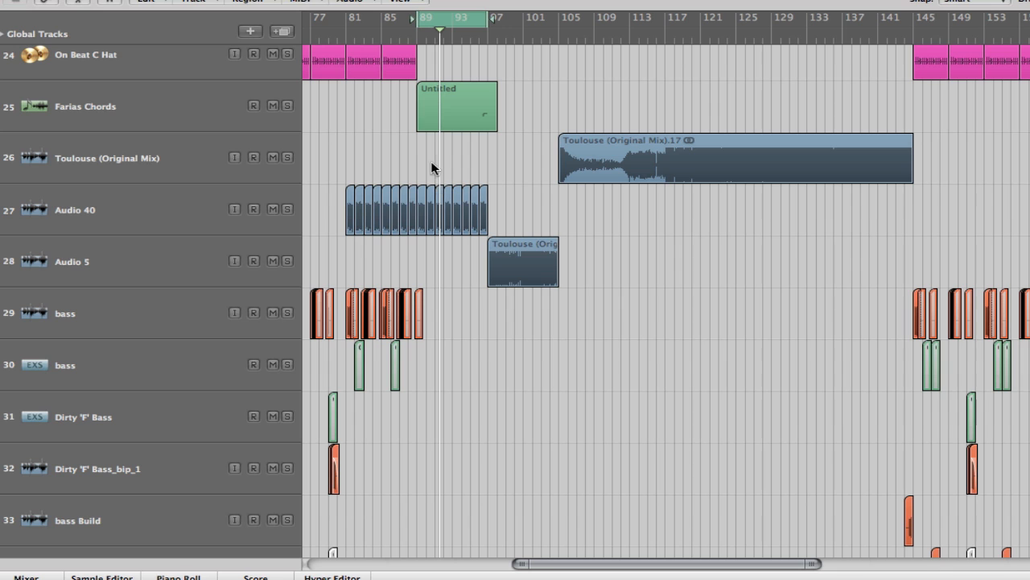
pyautogui.moveTo(404, 191); pyautogui.dragTo(499, 250)
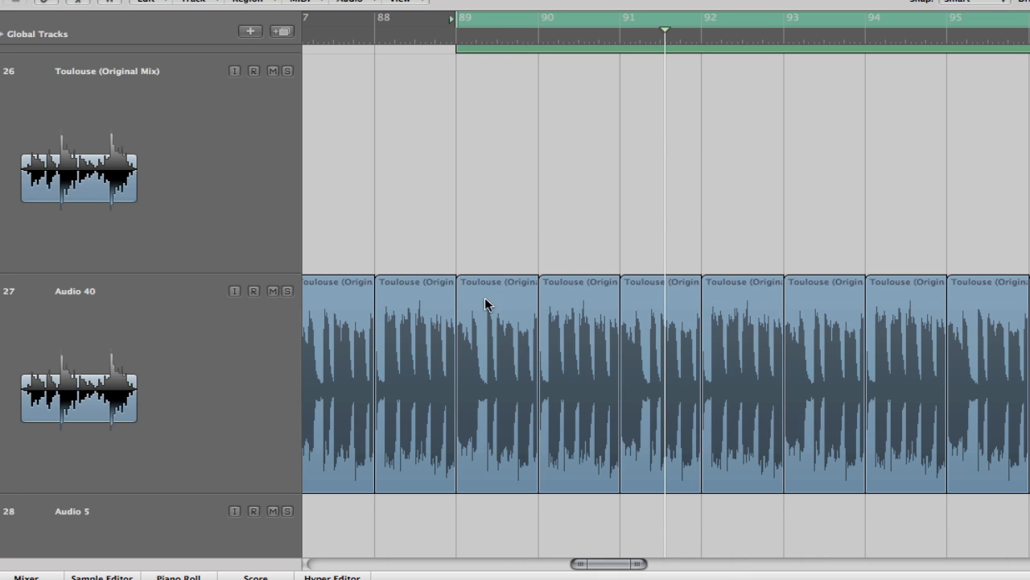
pyautogui.keyDown('ctrl'); pyautogui.keyDown('alt'); pyautogui.click(707, 202); pyautogui.keyUp('alt'); pyautogui.keyUp('ctrl')
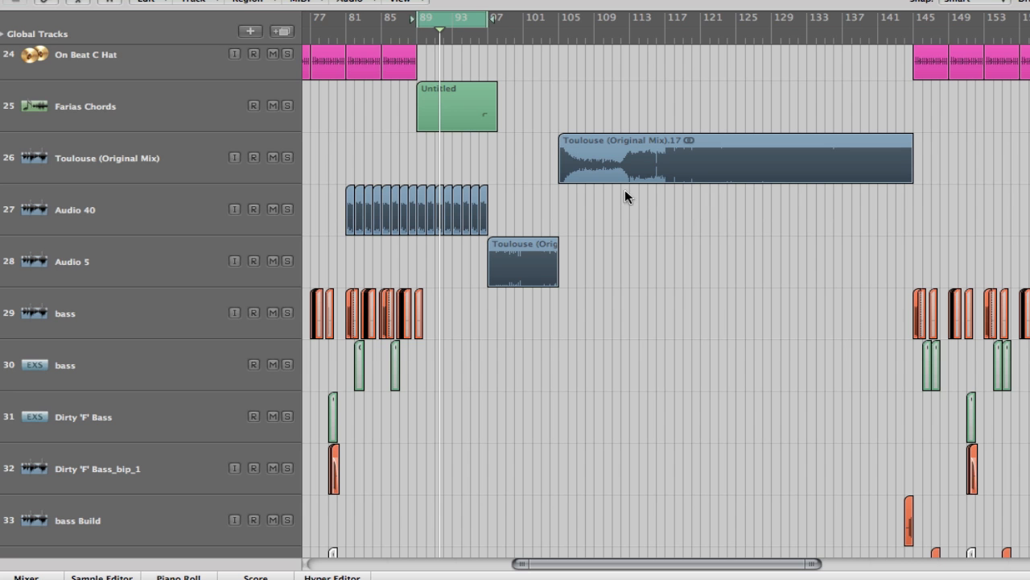
# Step: Audition the Farias Chords track in solo from about bar 91, and with cycling off play the full mix from about bar 95
pyautogui.click(136, 101)
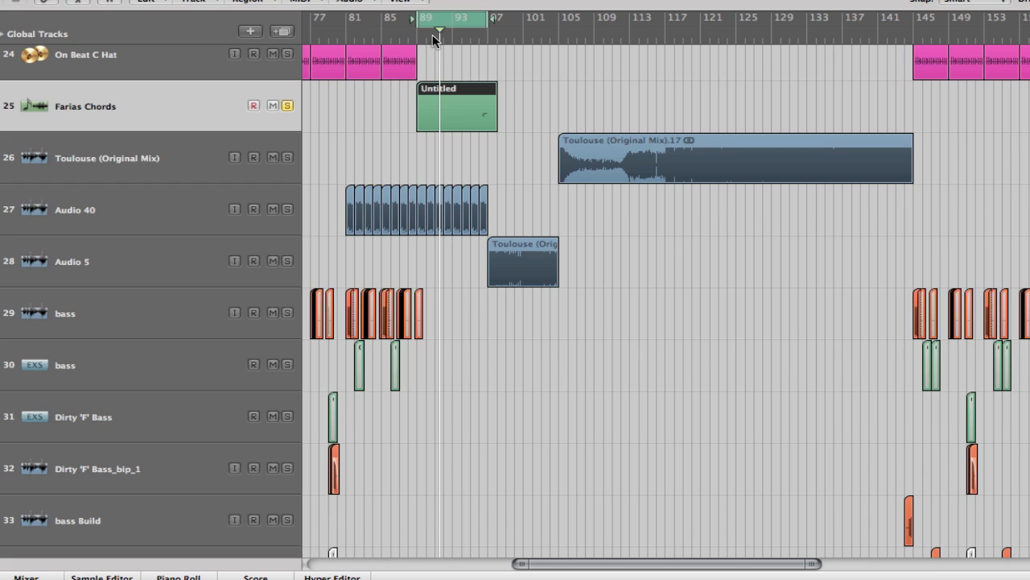
pyautogui.press('r')
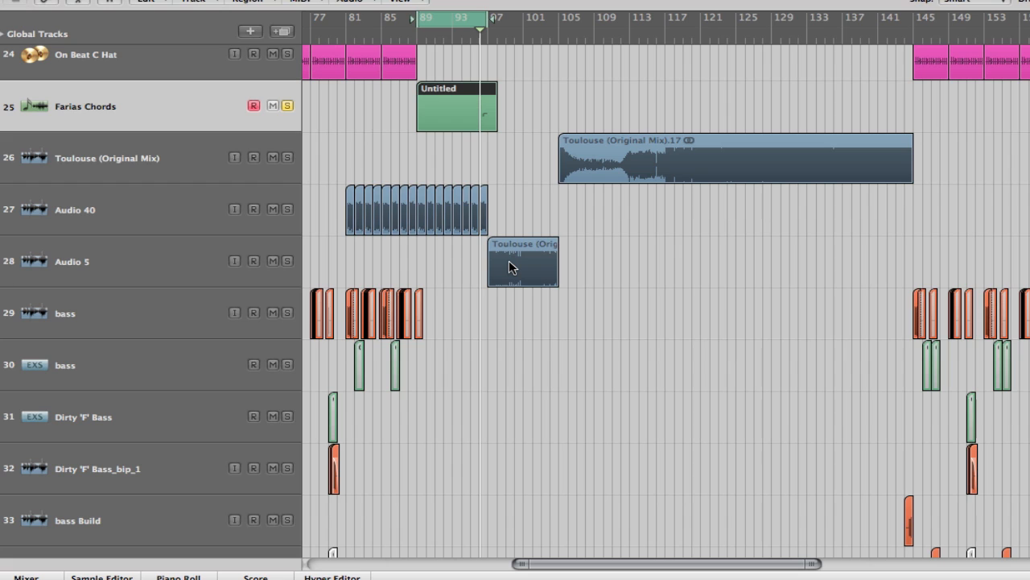
pyautogui.click(476, 21)
pyautogui.doubleClick(471, 37)
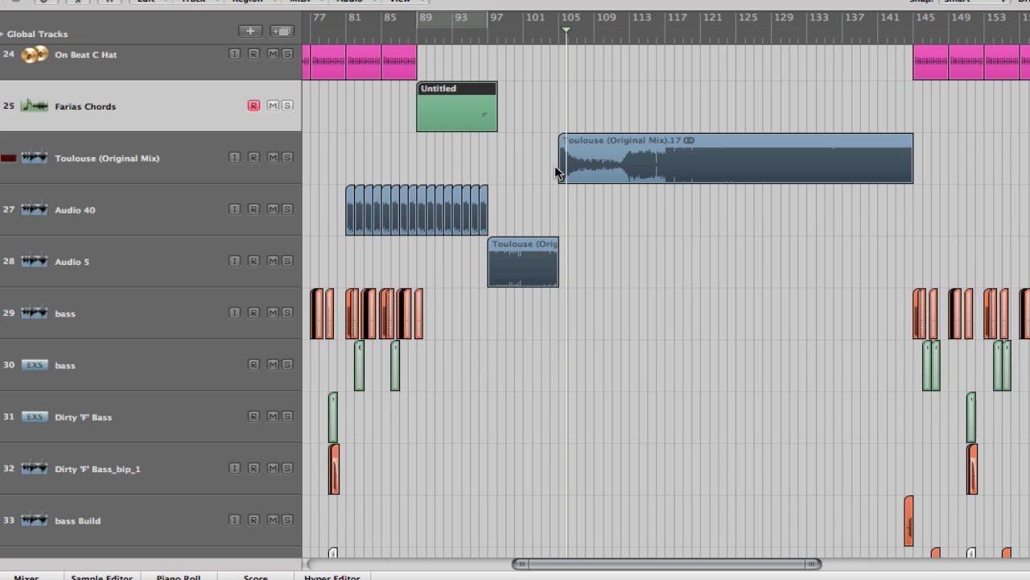
# Step: Select the Toulouse (Original Mix).17 region between bars 105 and 145
pyautogui.scroll(1, 623, 135)
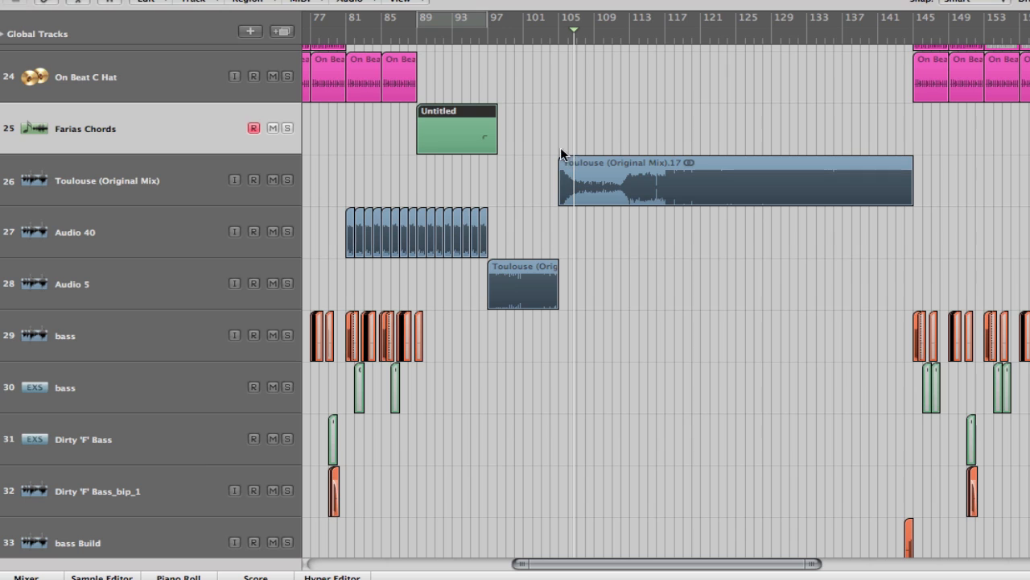
pyautogui.moveTo(561, 154); pyautogui.dragTo(917, 229)
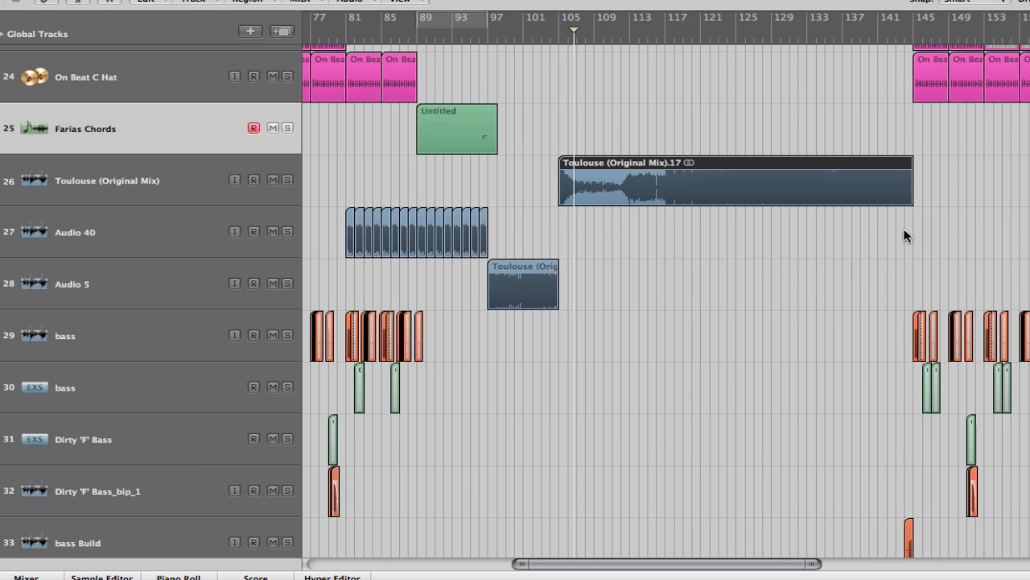
pyautogui.scroll(2, 880, 228)
pyautogui.scroll(-5, 880, 228)
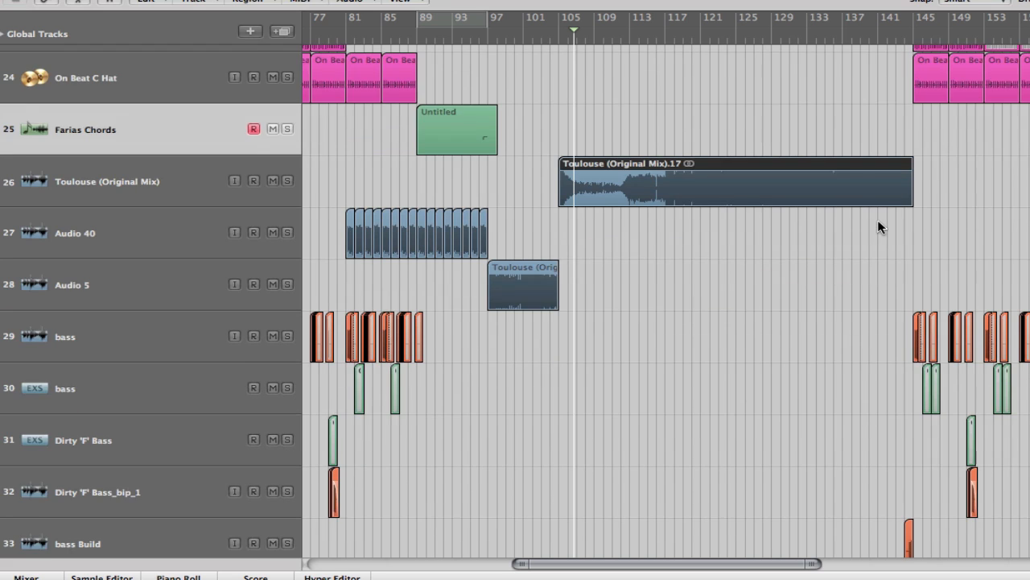
pyautogui.scroll(5, 855, 293)
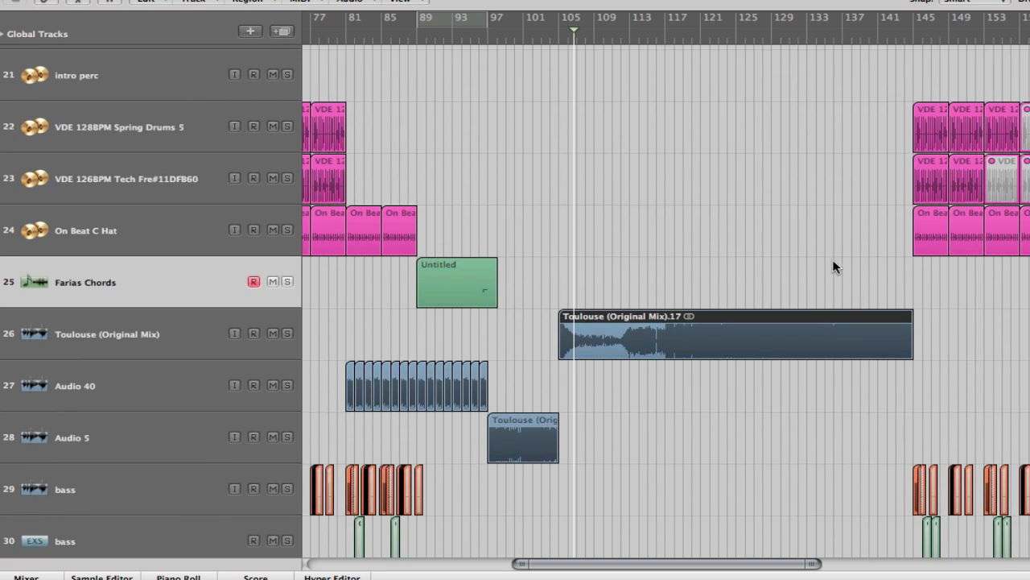
# Step: Examine the effects, drum, chord and bass tracks across the arrangement around the bar 105 to 145 breakdown
pyautogui.keyDown('ctrl'); pyautogui.keyDown('alt'); pyautogui.click(831, 256); pyautogui.keyUp('alt'); pyautogui.keyUp('ctrl')
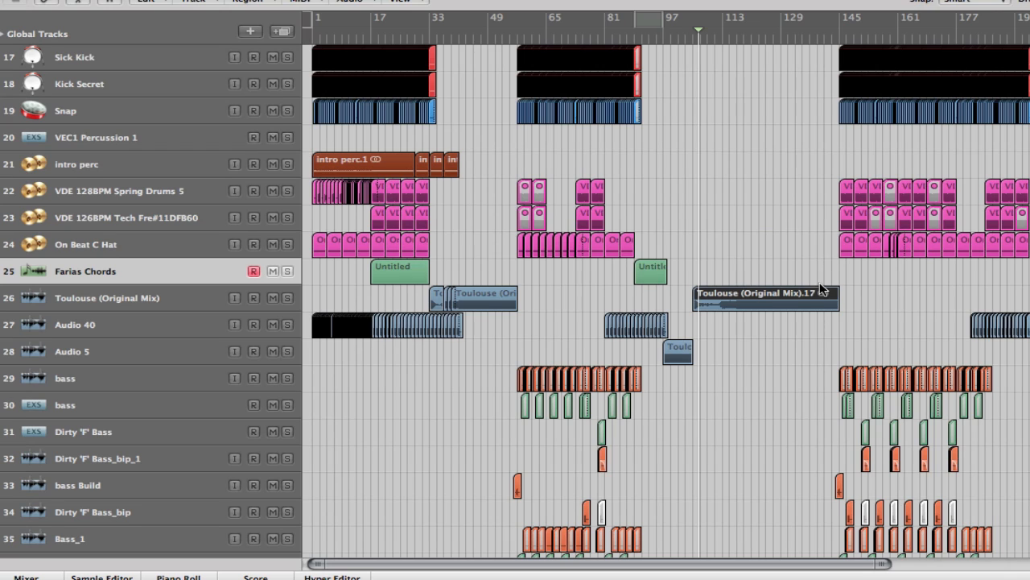
pyautogui.scroll(6, 820, 276)
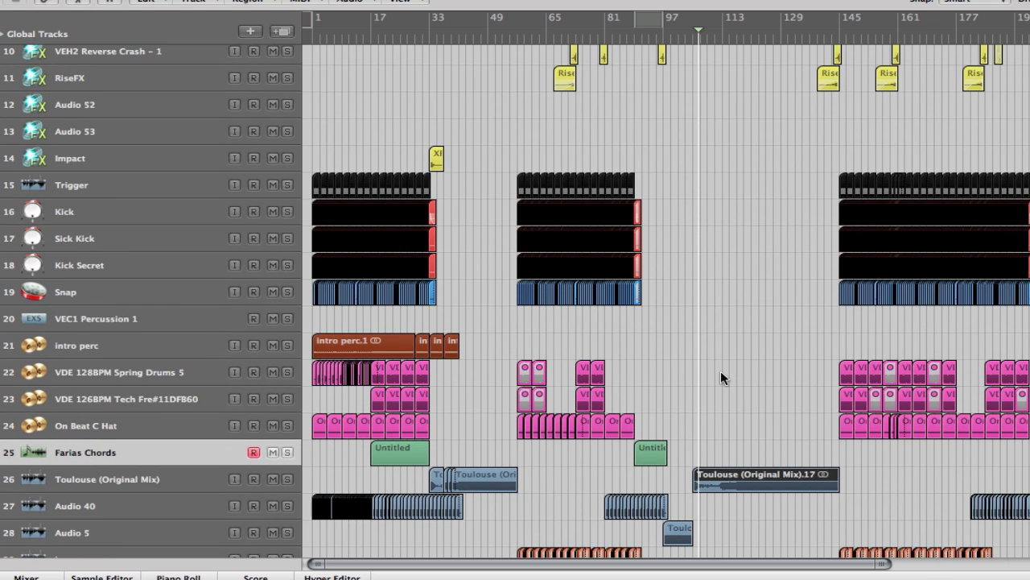
pyautogui.scroll(-2, 720, 370)
pyautogui.scroll(8, 671, 201)
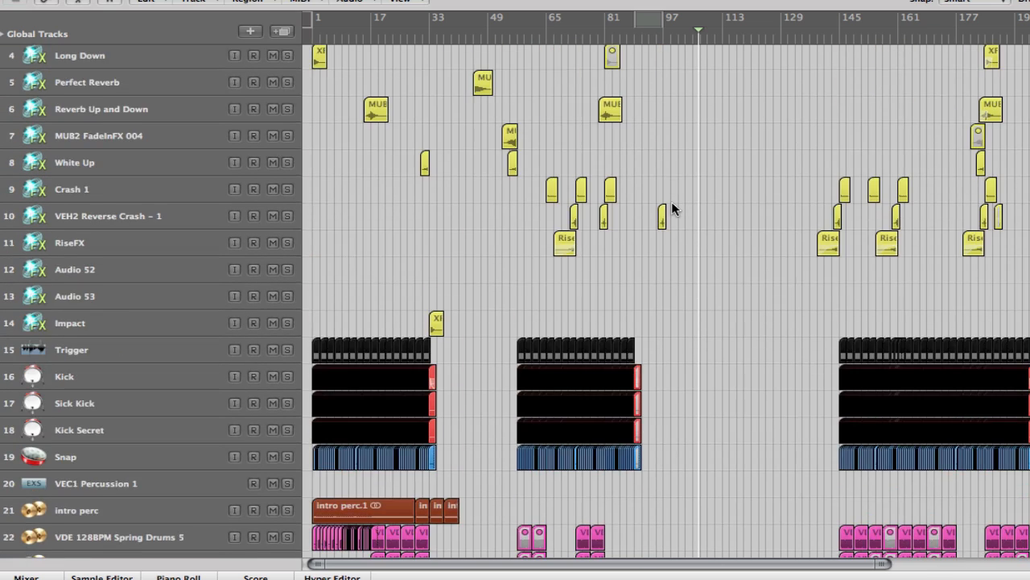
pyautogui.scroll(3, 672, 202)
pyautogui.scroll(-1, 801, 273)
pyautogui.scroll(-2, 802, 226)
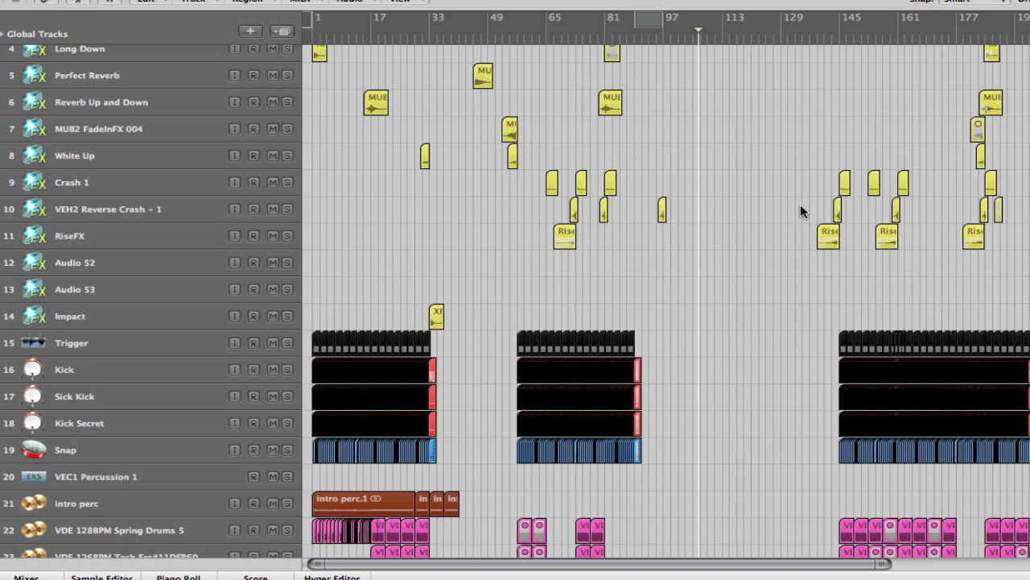
pyautogui.scroll(-18, 798, 245)
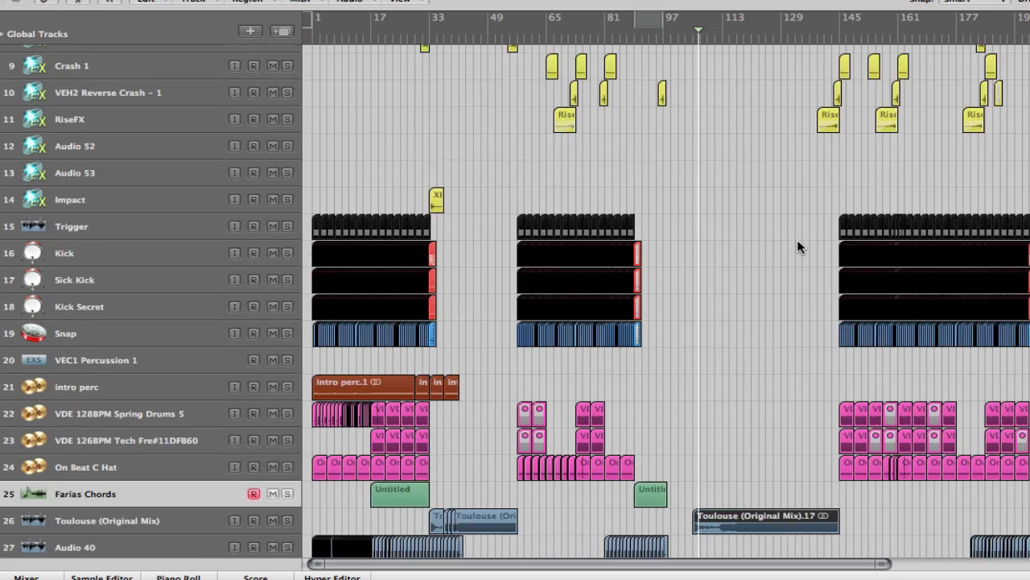
pyautogui.scroll(-20, 797, 241)
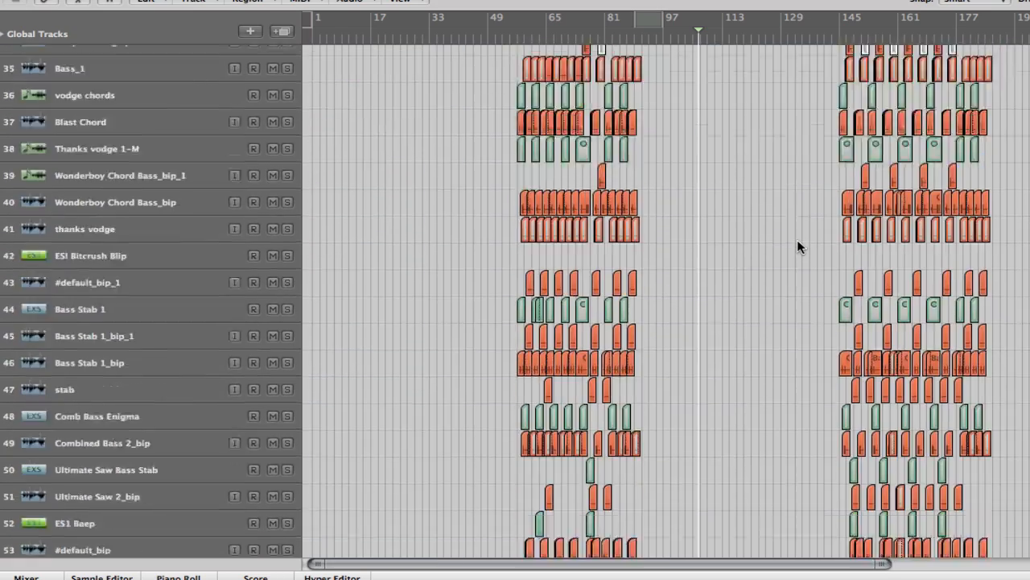
pyautogui.scroll(20, 797, 241)
pyautogui.scroll(8, 797, 240)
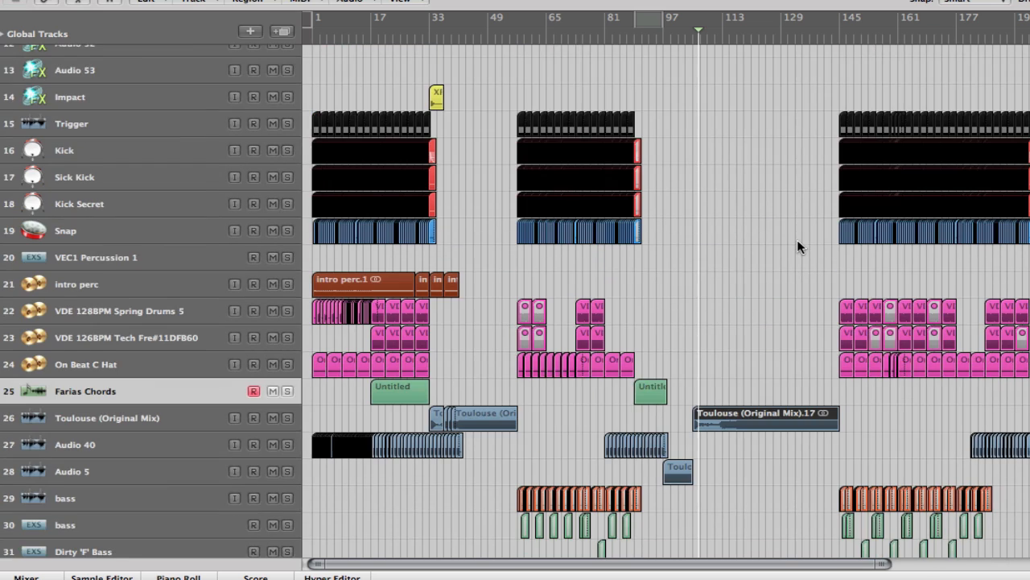
pyautogui.scroll(-10, 821, 270)
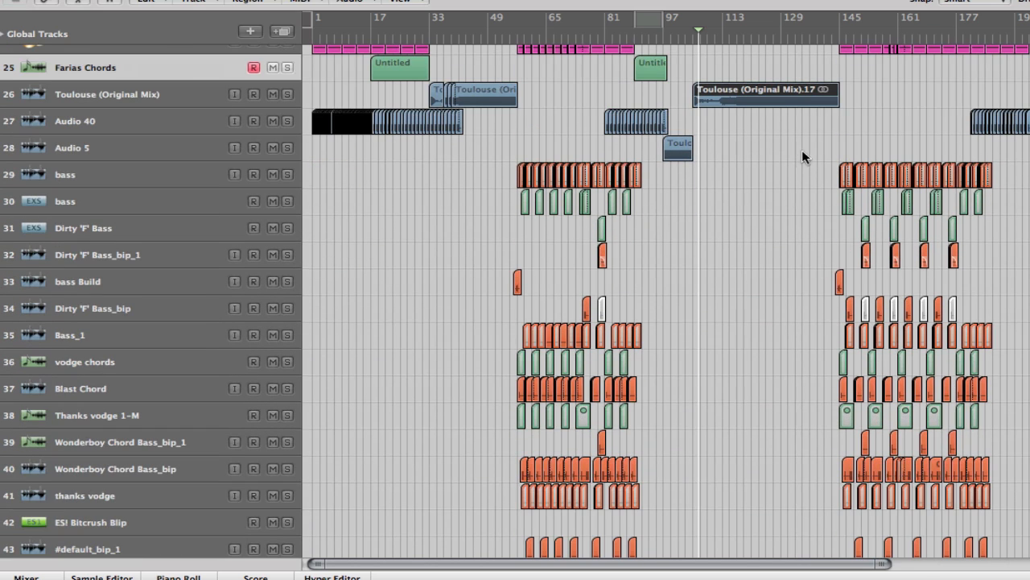
# Step: Audition the bass Build region at bar 144 in solo, and play the full mix from about bar 140
pyautogui.moveTo(802, 149); pyautogui.dragTo(982, 392)
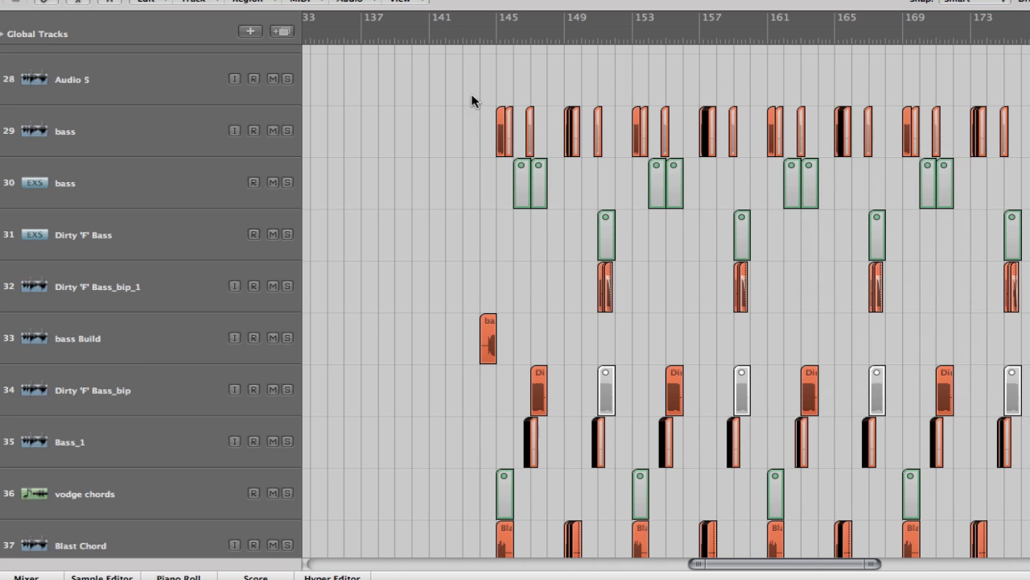
pyautogui.click(287, 337)
pyautogui.click(71, 340)
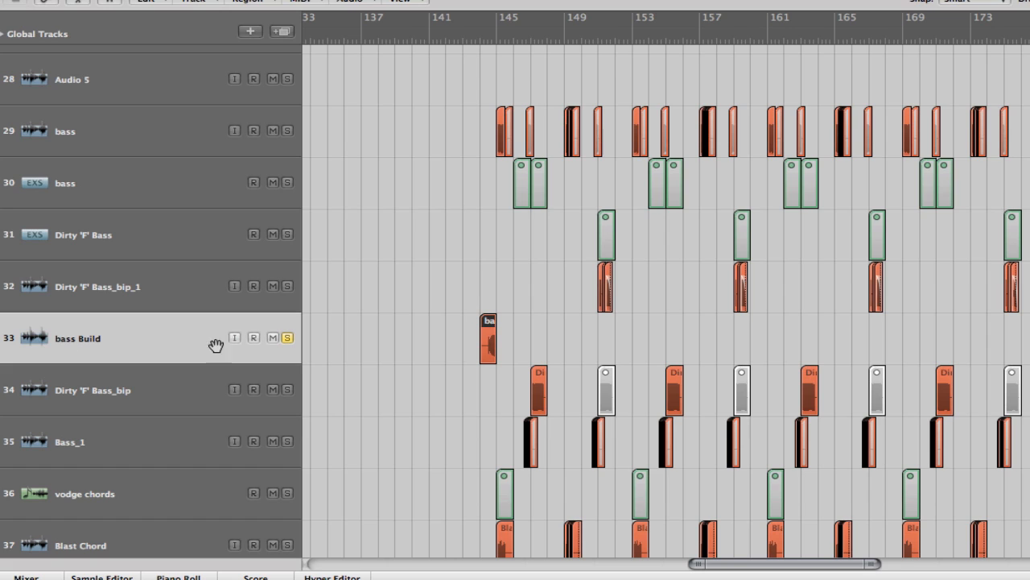
pyautogui.doubleClick(479, 35)
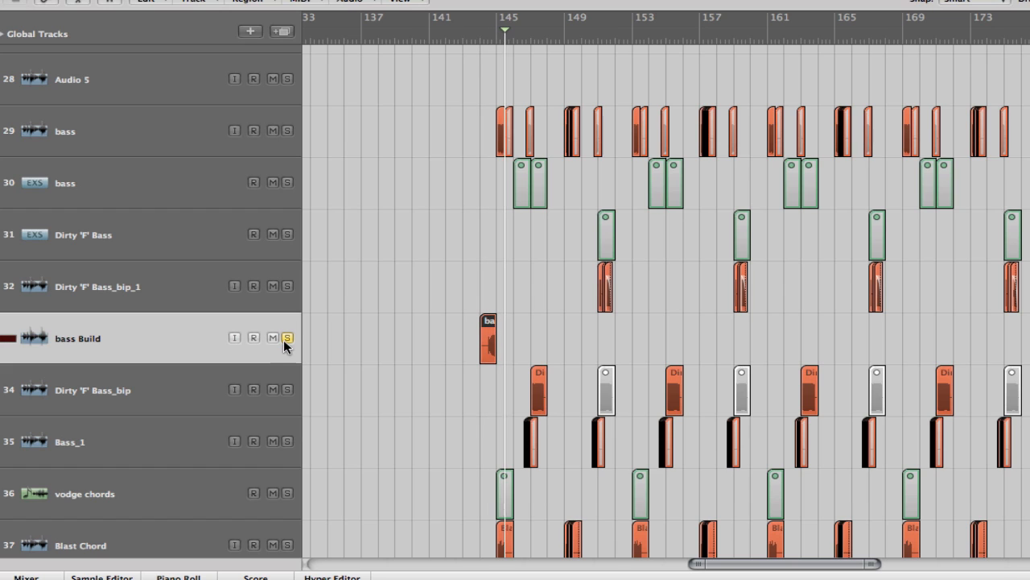
pyautogui.click(410, 33)
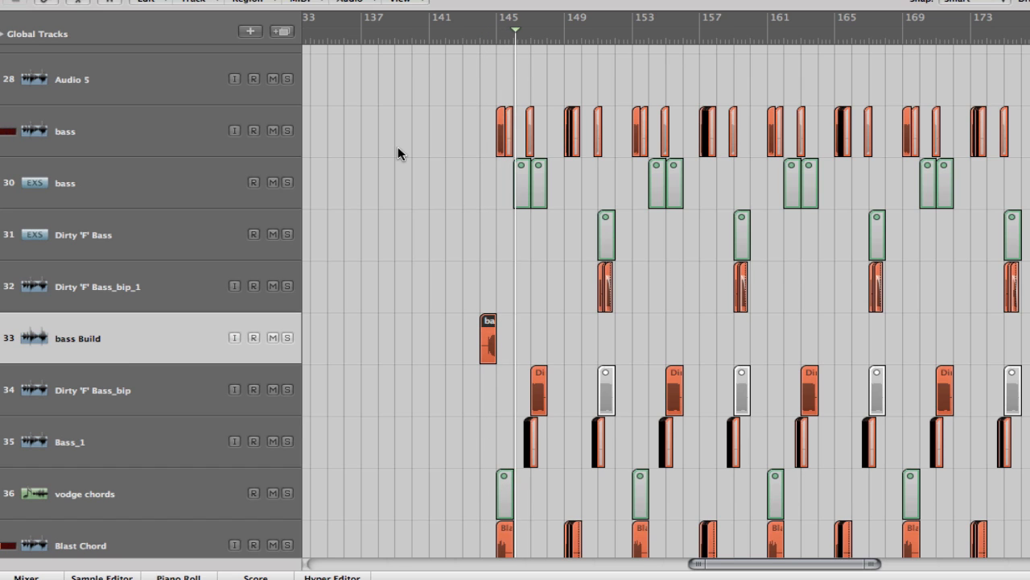
# Step: Play the full mix from about bar 21, and set the cycle range from bar 177 to about bar 206
pyautogui.keyDown('ctrl'); pyautogui.keyDown('alt'); pyautogui.click(444, 232); pyautogui.keyUp('alt'); pyautogui.keyUp('ctrl')
pyautogui.click(392, 29)
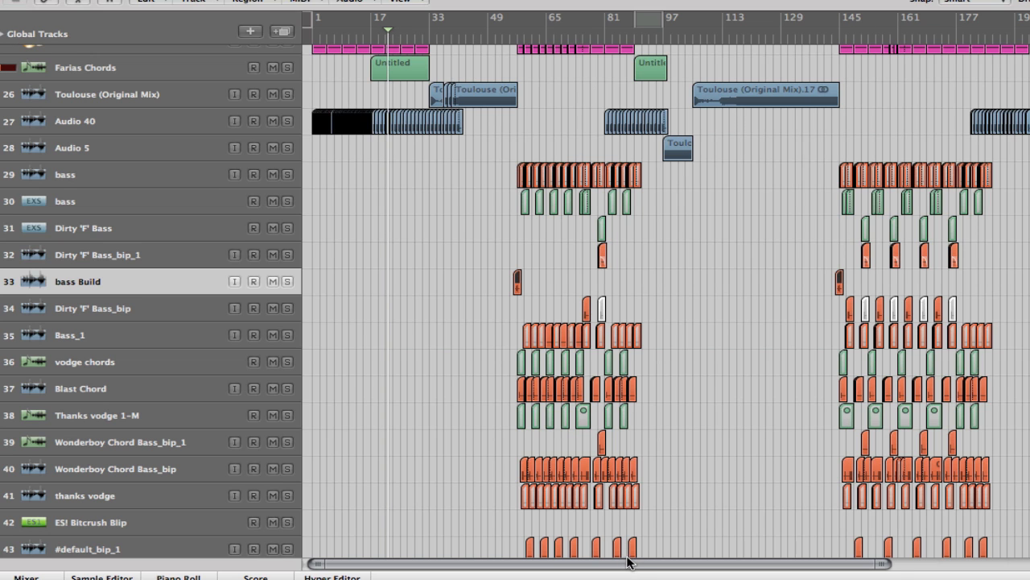
pyautogui.hscroll(5, 629, 561)
pyautogui.scroll(5, 858, 189)
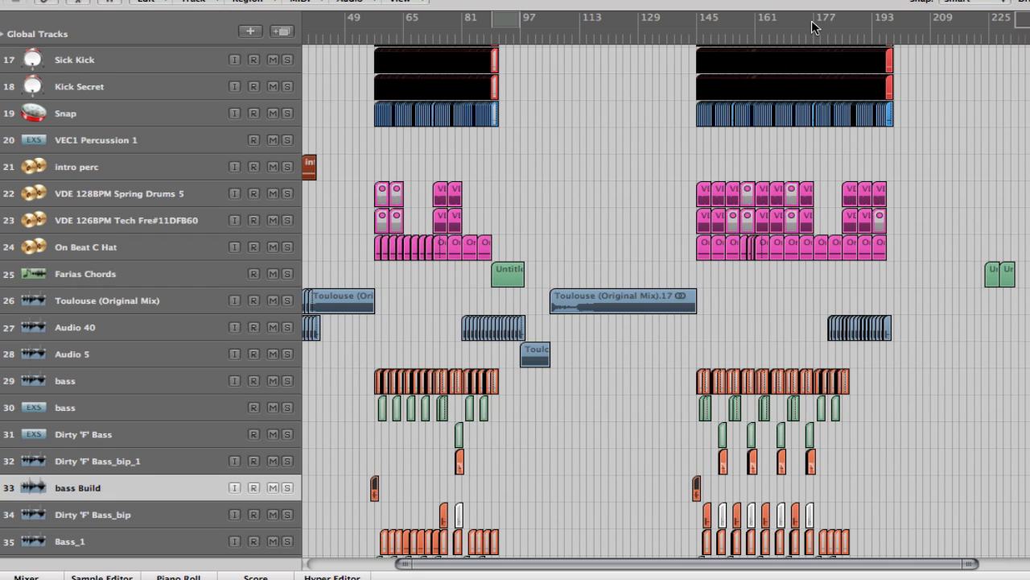
pyautogui.moveTo(811, 20); pyautogui.dragTo(919, 53)
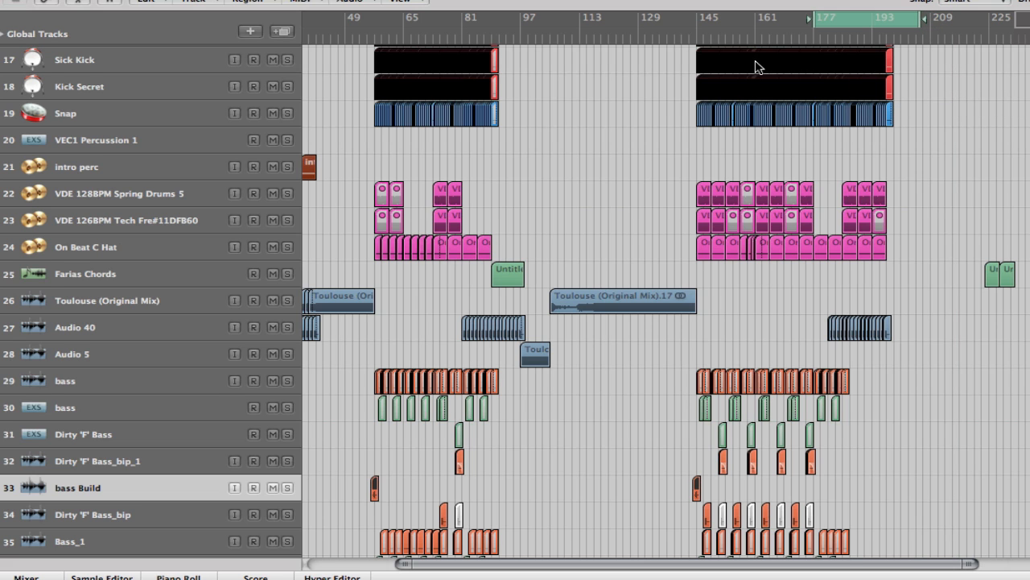
# Step: Solo the Audio 40 track and audition its regions from about bar 181
pyautogui.scroll(6, 756, 67)
pyautogui.scroll(-5, 756, 67)
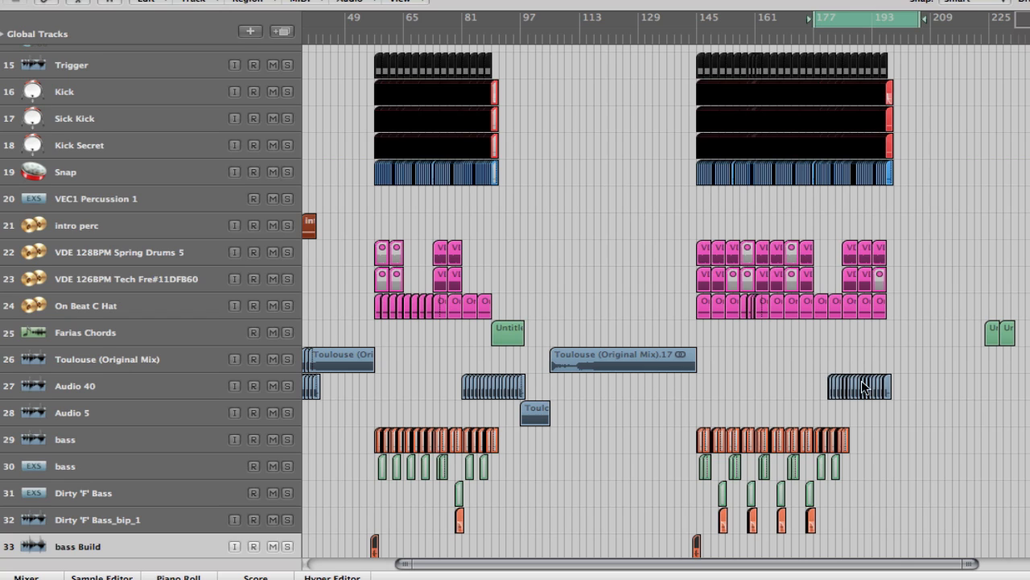
pyautogui.moveTo(806, 359); pyautogui.dragTo(966, 427)
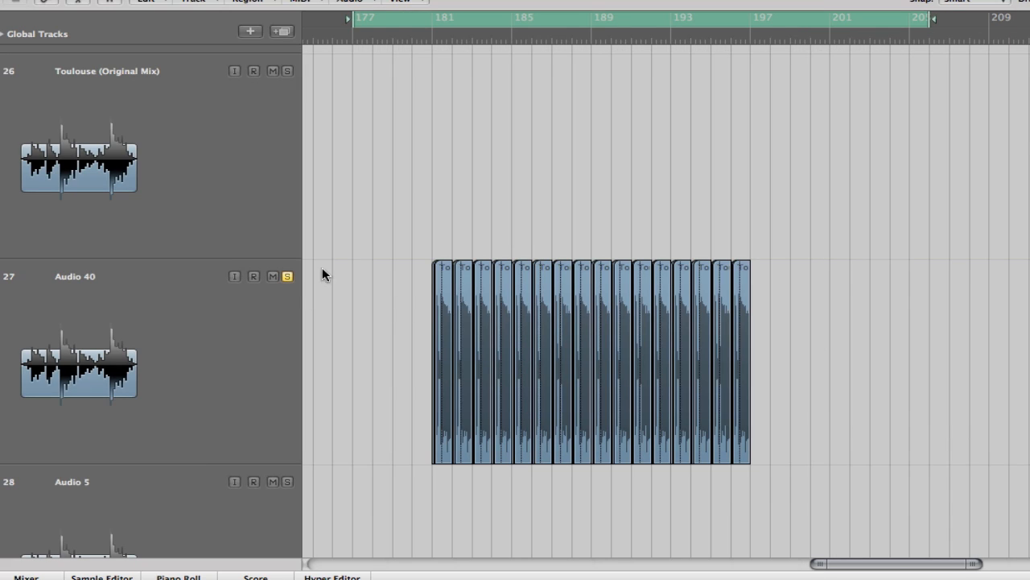
pyautogui.click(430, 36)
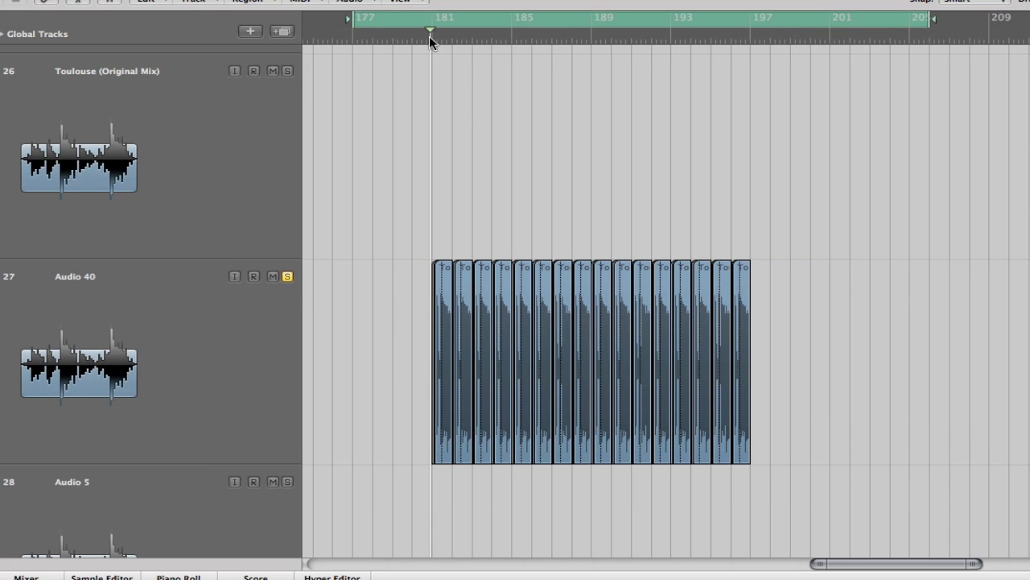
# Step: Show the track automation and audition the Audio 40 high cut frequency sweep from about bar 187
pyautogui.click(154, 315)
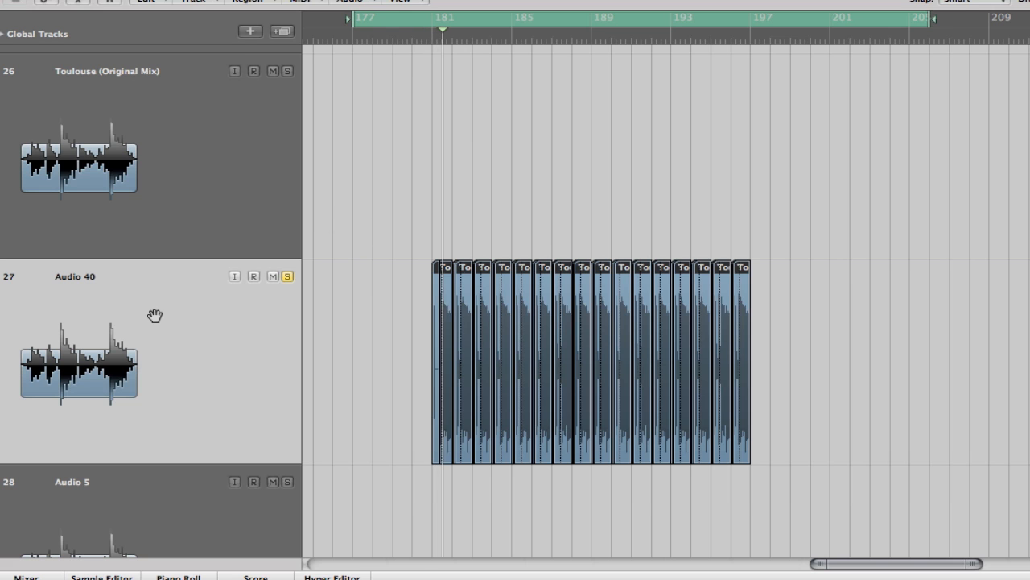
pyautogui.press('a')
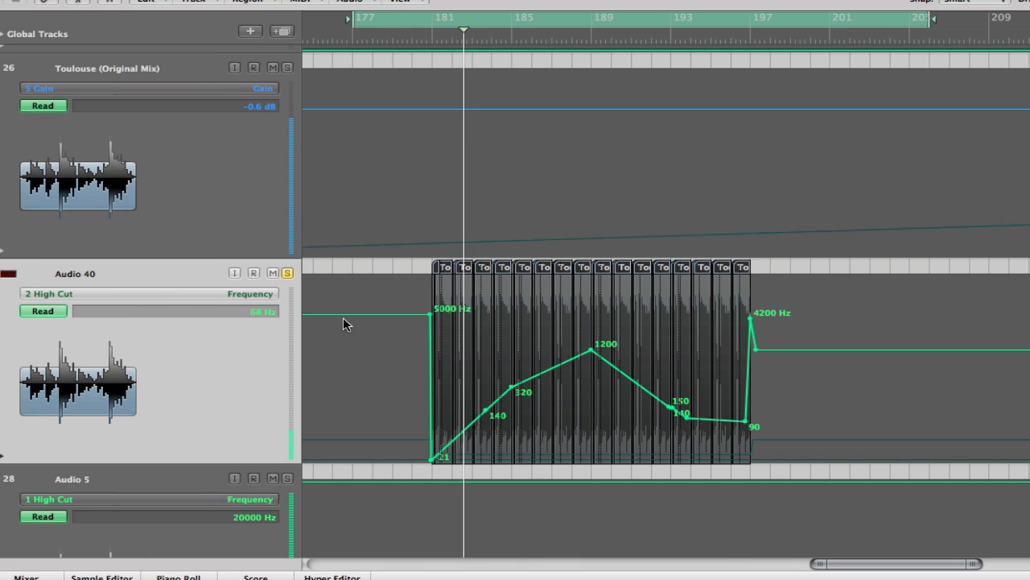
pyautogui.click(560, 31)
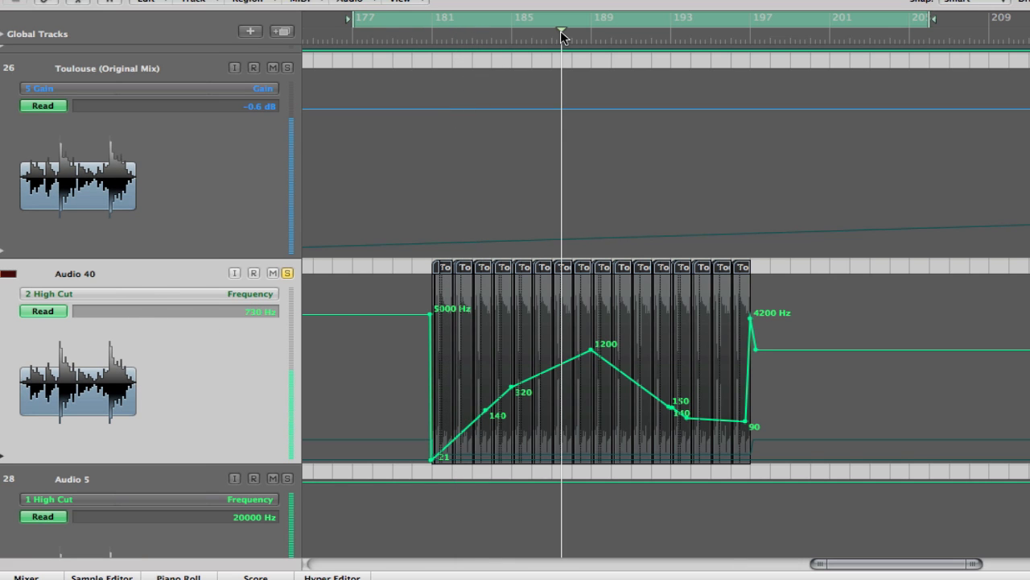
# Step: Unsolo the Audio 40 track and audition the full mix from about bars 181 and 196
pyautogui.click(288, 273)
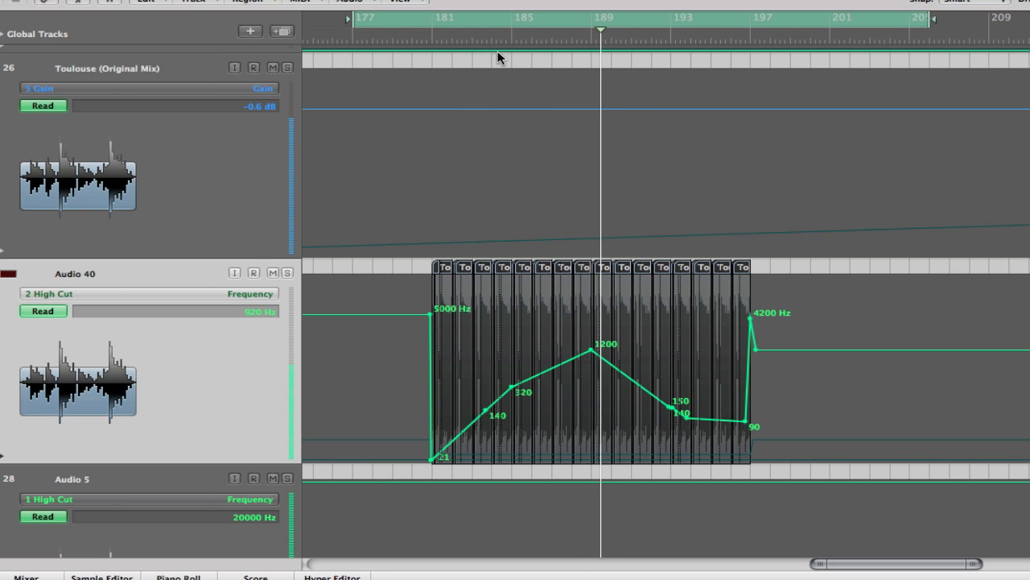
pyautogui.click(424, 38)
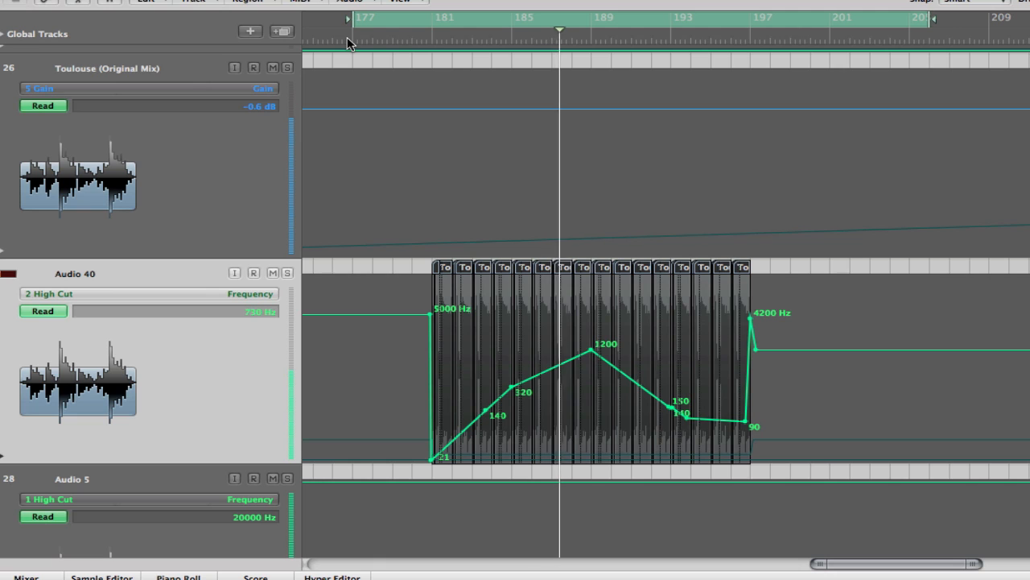
pyautogui.click(726, 40)
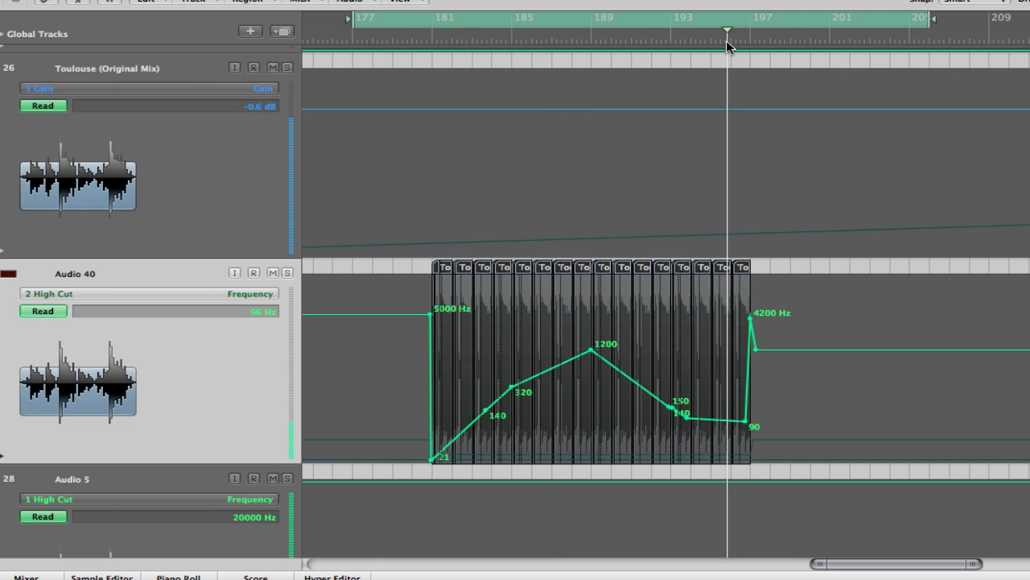
# Step: Hide the track automation and look over the whole arrangement from bar 1
pyautogui.press('a')
pyautogui.keyDown('ctrl'); pyautogui.keyDown('alt'); pyautogui.click(603, 201); pyautogui.keyUp('alt'); pyautogui.keyUp('ctrl')
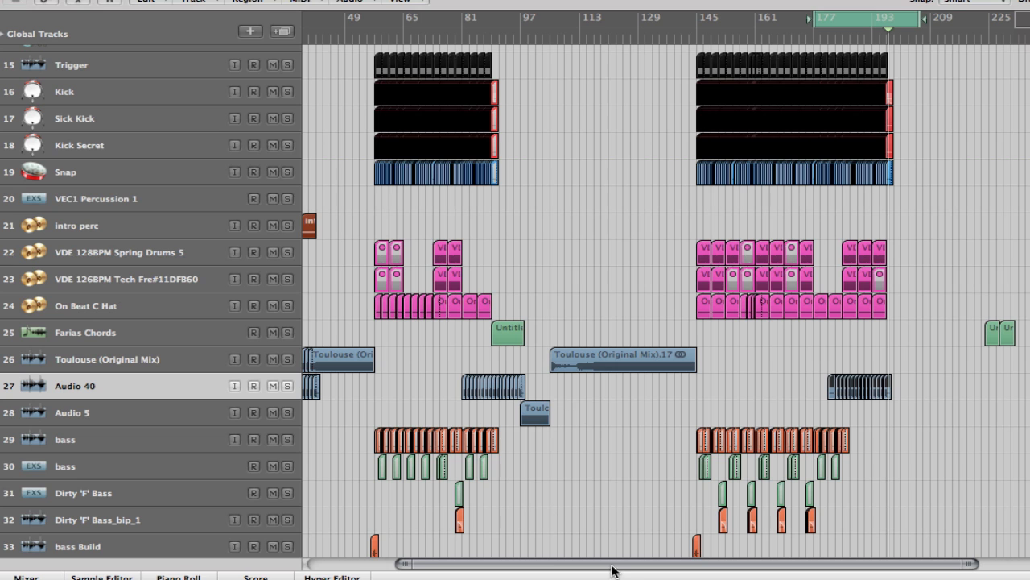
pyautogui.moveTo(617, 566); pyautogui.dragTo(536, 567)
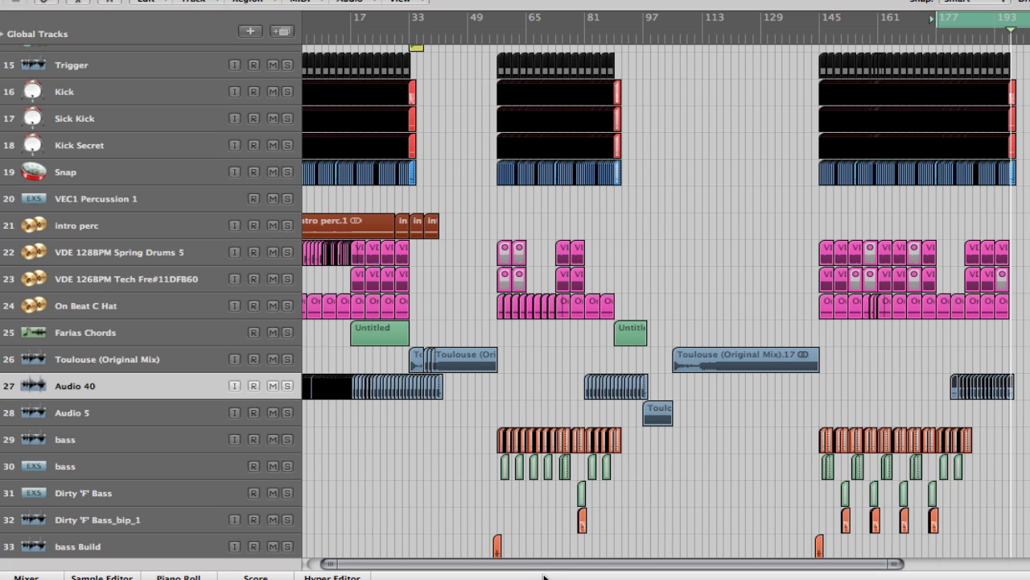
pyautogui.moveTo(533, 569); pyautogui.dragTo(521, 568)
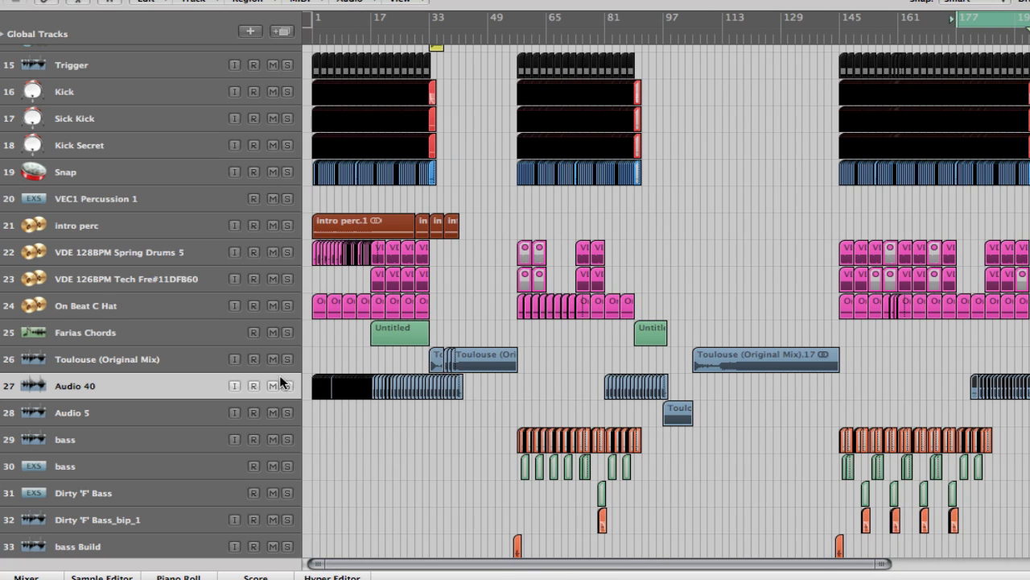